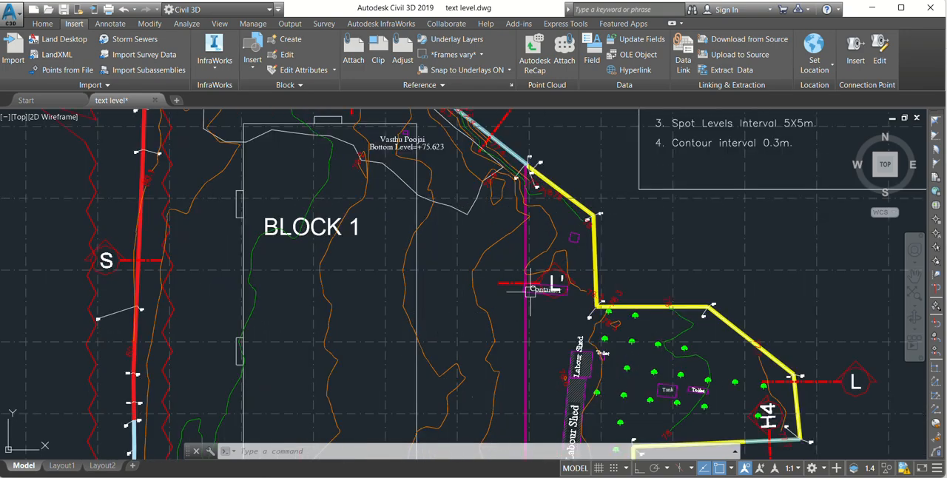
Step: Look over the site plan around Block 1, the "Previous Select" title and the elevation notes table
scroll(457, 268, "down", 4)
middle_click_drag(457, 268, 467, 355)
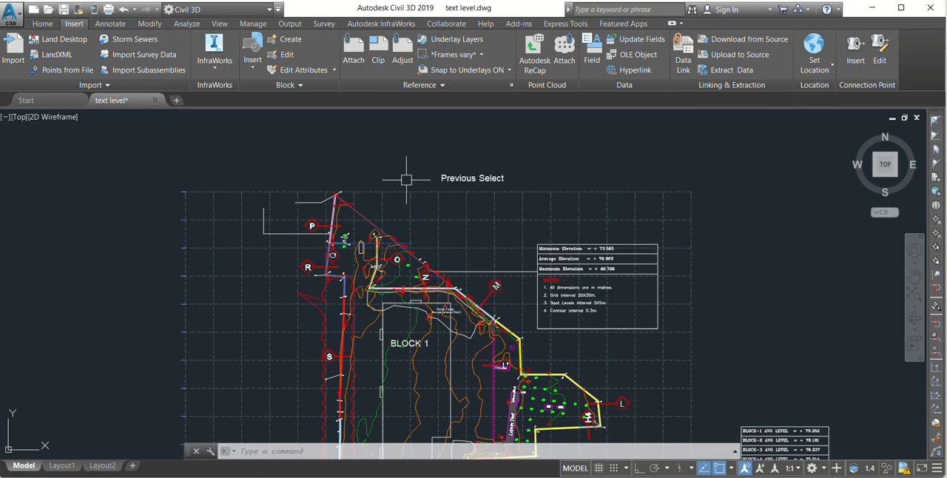
scroll(536, 170, "up", 2)
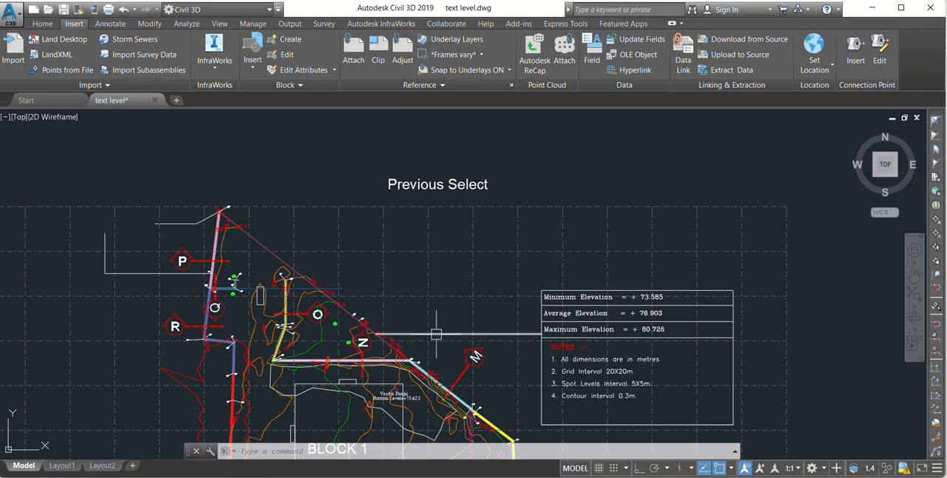
middle_click_drag(433, 316, 437, 215)
mouse_move(370, 393)
middle_mouse_down()
mouse_move(401, 300)
mouse_move(400, 344)
middle_mouse_up()
scroll(357, 252, "down", 4)
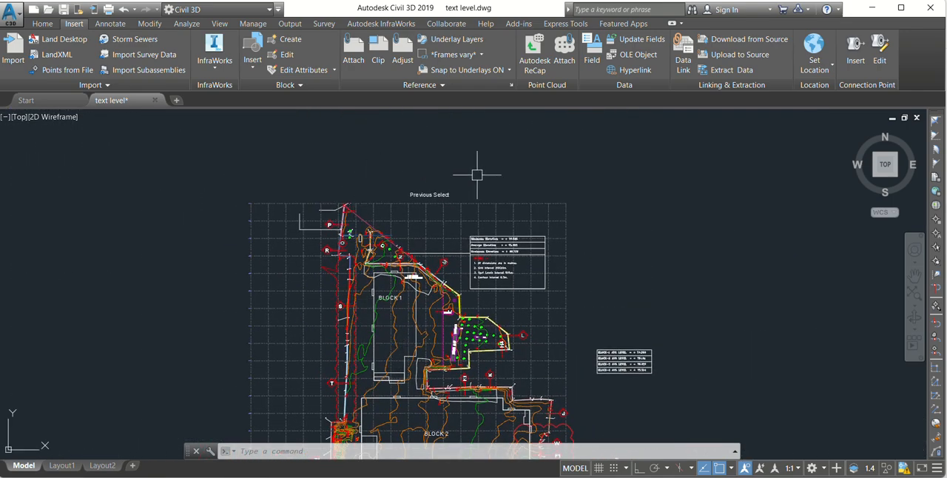
scroll(414, 222, "up", 4)
middle_click_drag(508, 173, 511, 221)
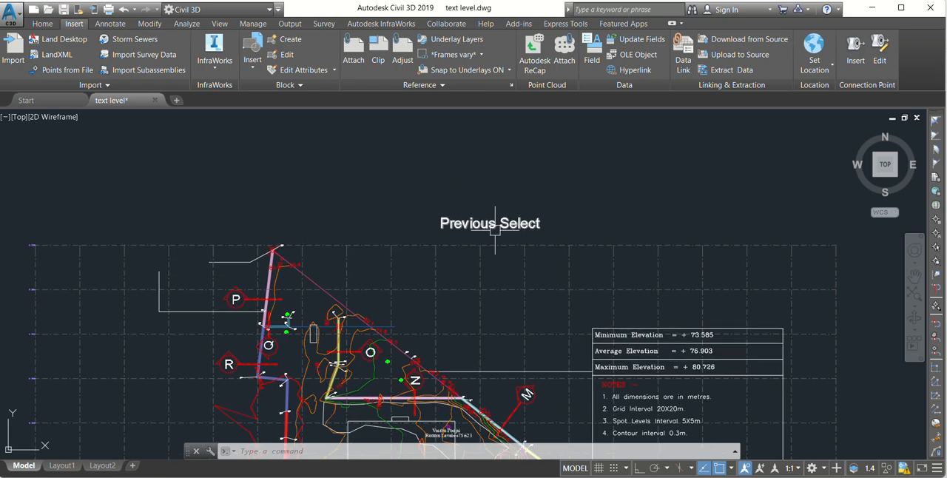
scroll(517, 224, "up", 2)
scroll(462, 173, "down", 4)
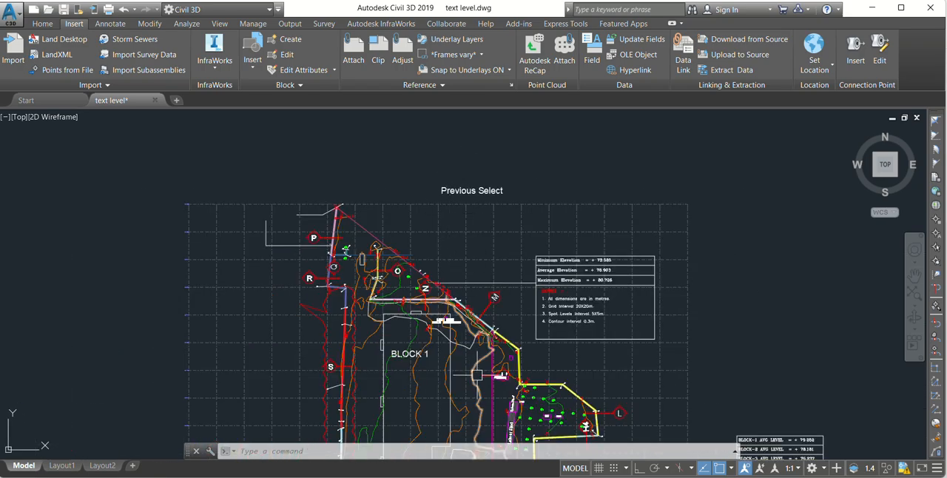
Step: Window-select a rectangular group of spot levels inside the Block 3 grid and clear the selection
middle_click_drag(476, 361, 404, 158)
scroll(404, 157, "down", 2)
scroll(412, 244, "up", 5)
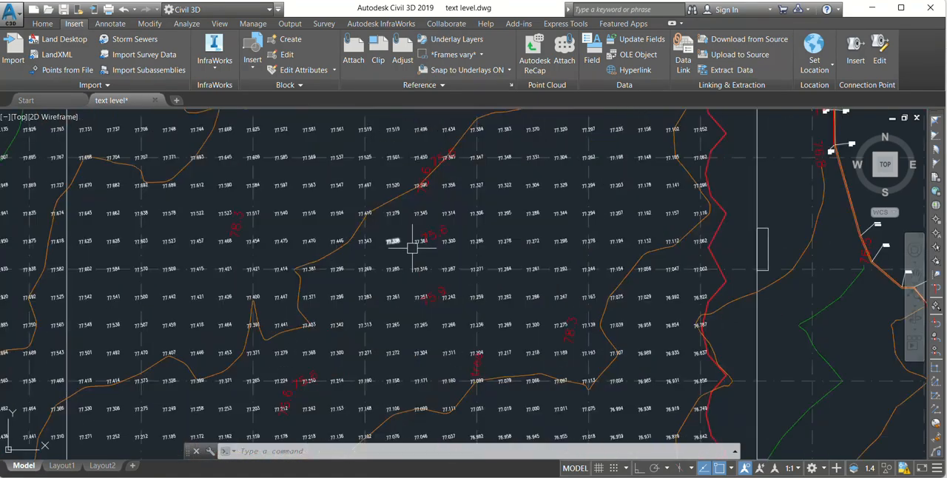
left_click(314, 173)
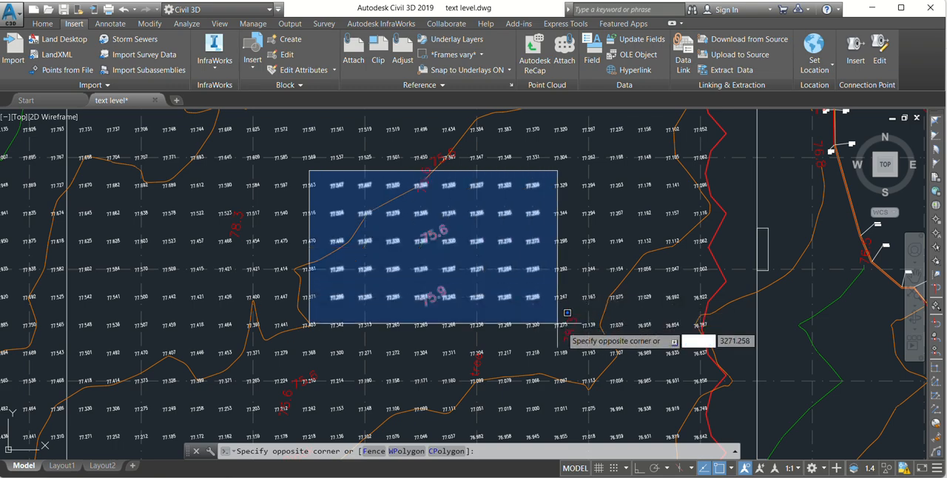
left_click(629, 369)
scroll(494, 244, "down", 4)
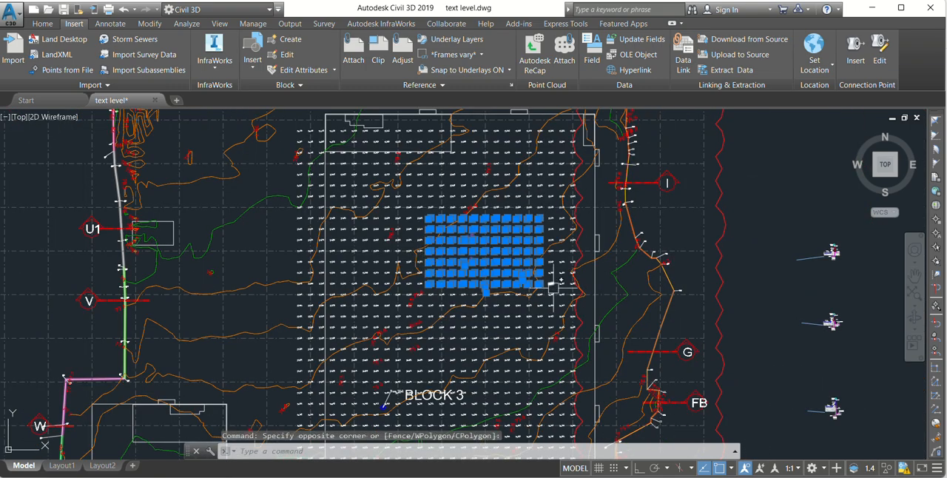
key("Escape")
Step: Reselect the Block 3 spot levels by running the SELECT command with the Previous option (p)
scroll(512, 260, "down", 2)
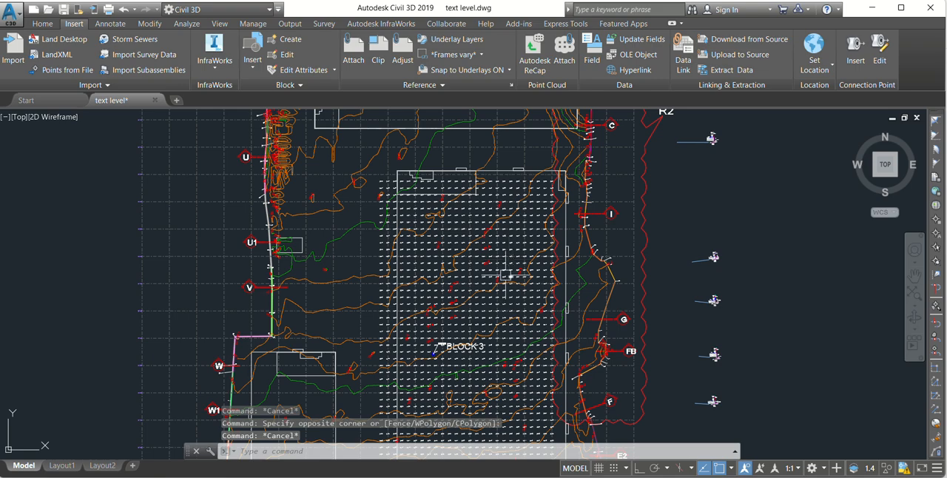
scroll(505, 275, "up", 4)
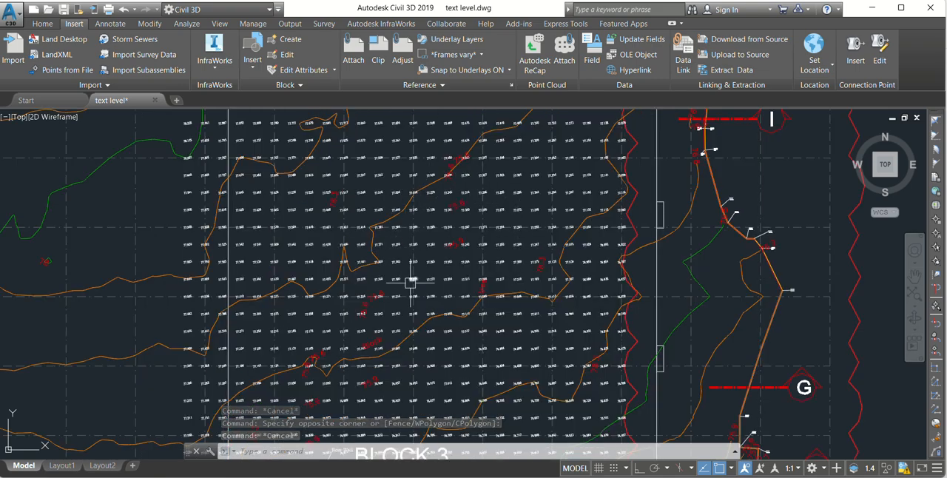
scroll(603, 303, "down", 4)
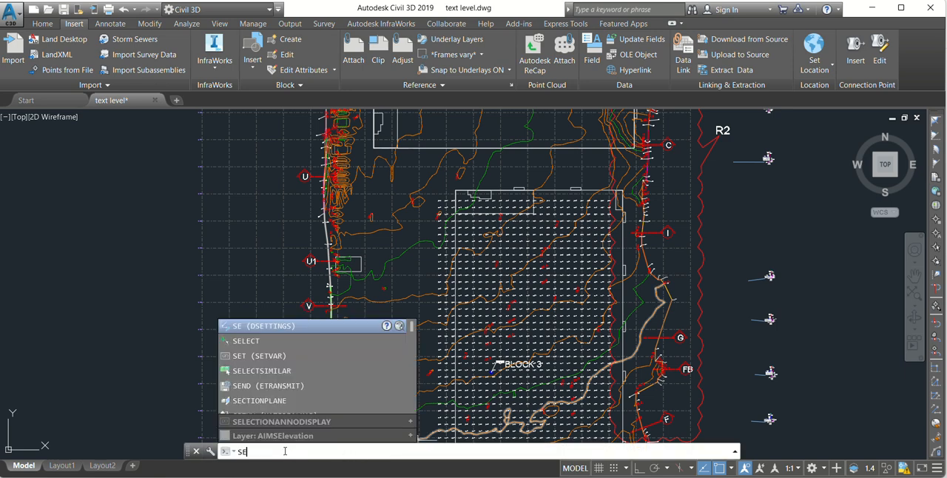
type("lec")
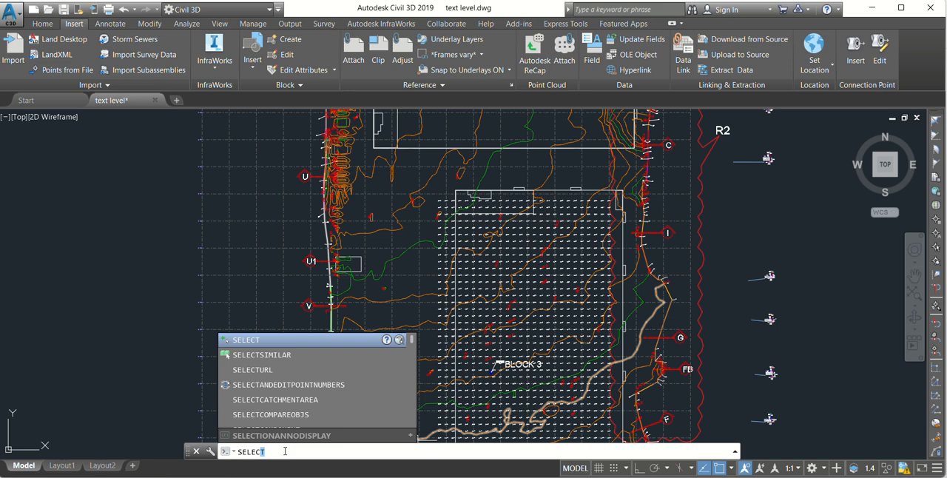
key("Return")
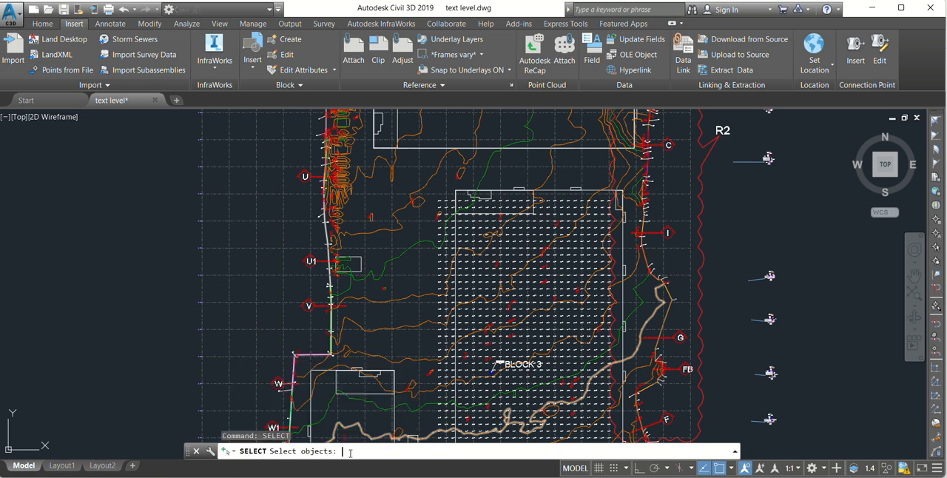
scroll(528, 286, "up", 2)
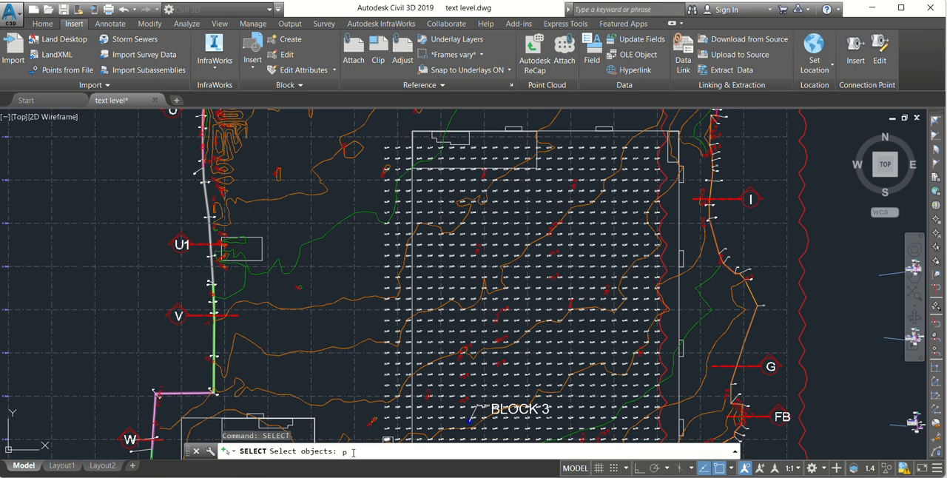
key("Return")
scroll(582, 312, "up", 5)
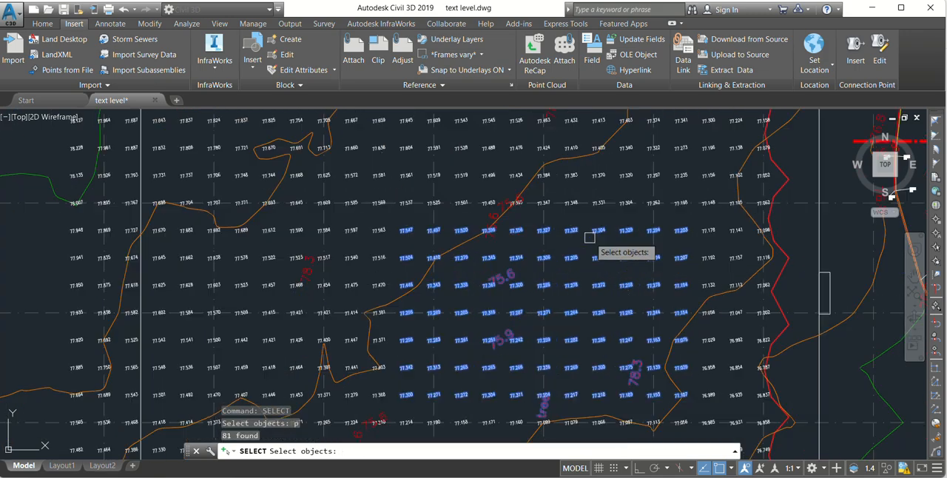
scroll(399, 207, "down", 3)
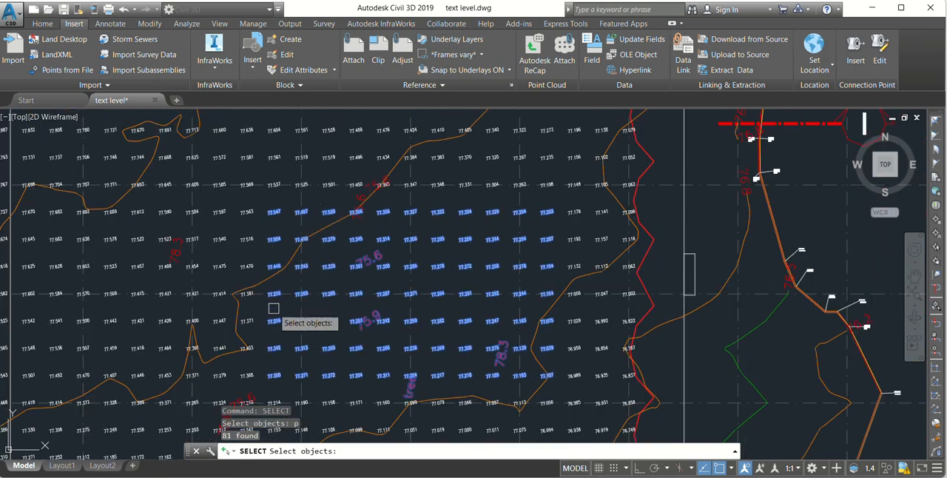
scroll(583, 235, "up", 2)
scroll(435, 235, "down", 3)
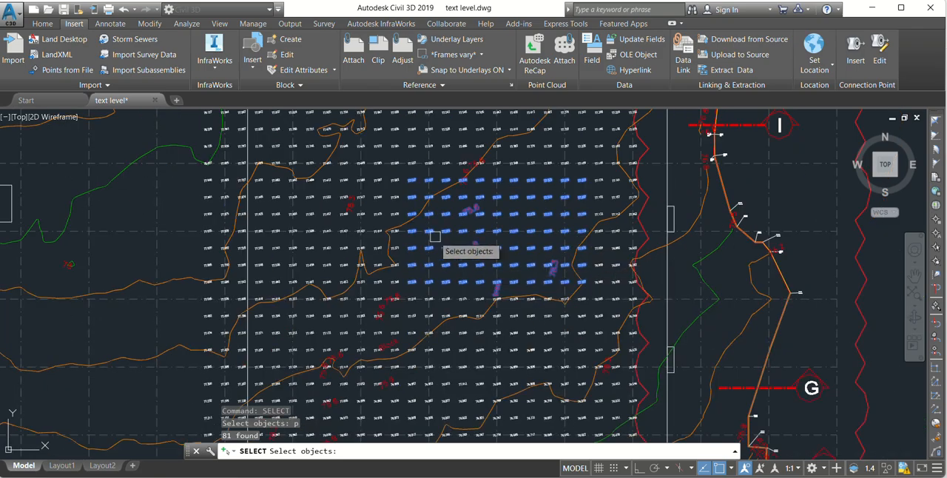
scroll(414, 239, "up", 3)
scroll(597, 276, "down", 2)
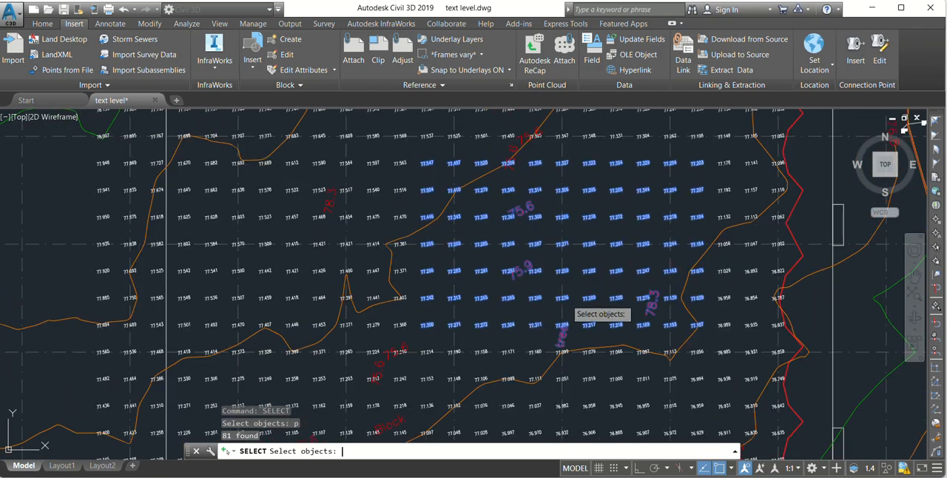
key("Return")
scroll(643, 238, "up", 2)
scroll(546, 172, "down", 2)
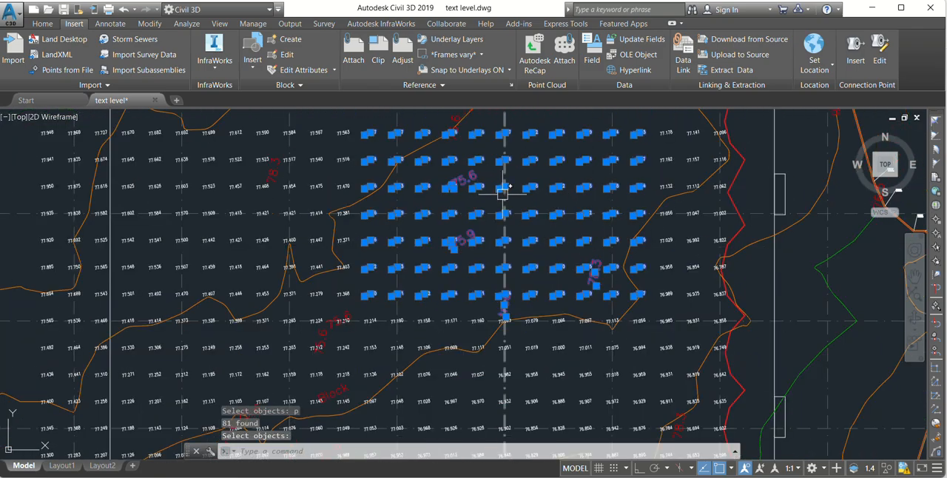
Step: Move the selected spot levels from the Block 3 grid to the empty area east of the site boundary
scroll(455, 205, "down", 3)
scroll(466, 273, "up", 2)
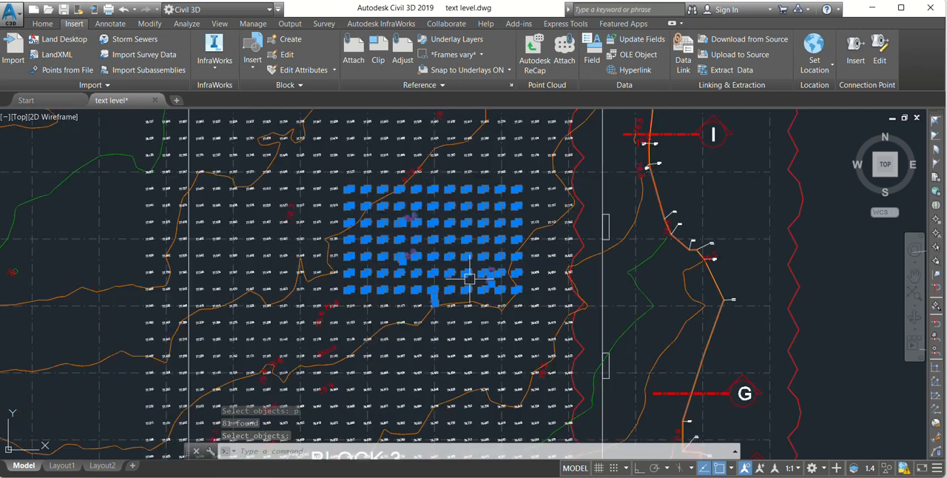
type("m")
key("Return")
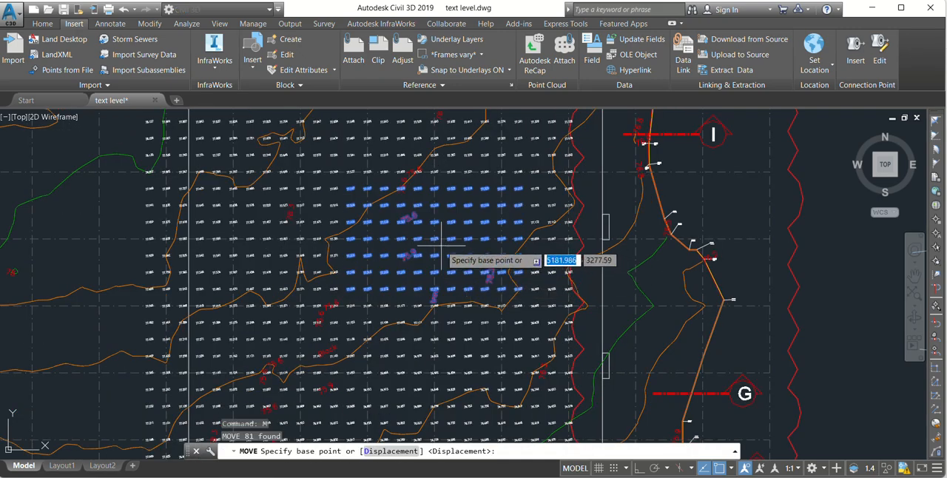
left_click(442, 246)
scroll(615, 283, "down", 2)
middle_click_drag(676, 289, 449, 315)
left_click(591, 243)
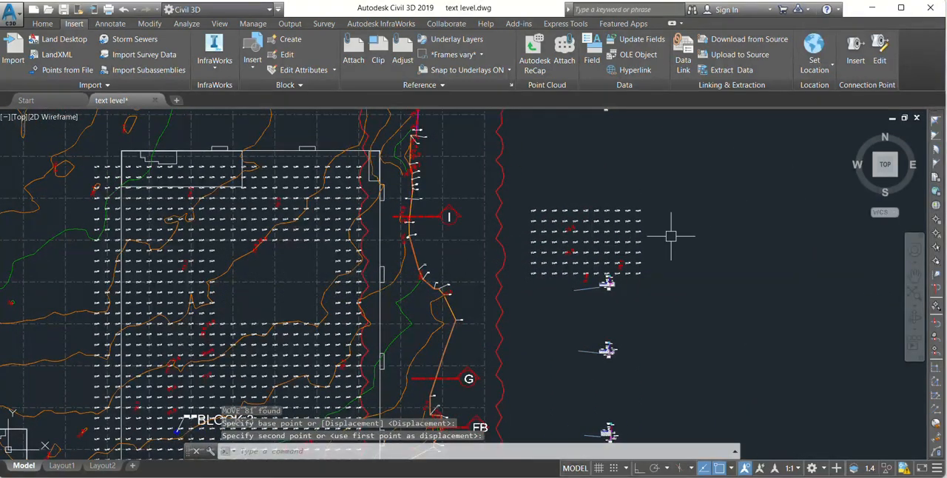
Step: Examine the Block 2 area and the red labels scattered through the Block 3 spot-level grid
scroll(654, 295, "down", 5)
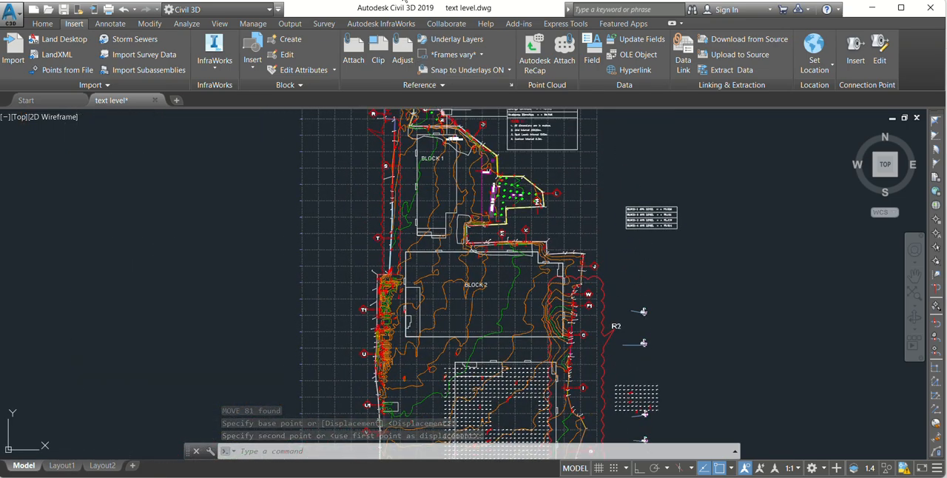
scroll(480, 349, "up", 3)
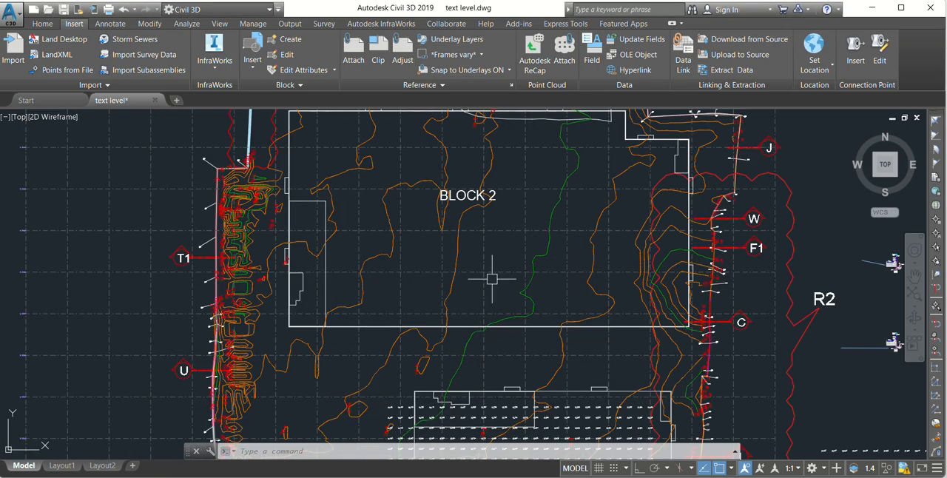
scroll(493, 323, "down", 3)
scroll(428, 326, "up", 3)
scroll(427, 325, "up", 6)
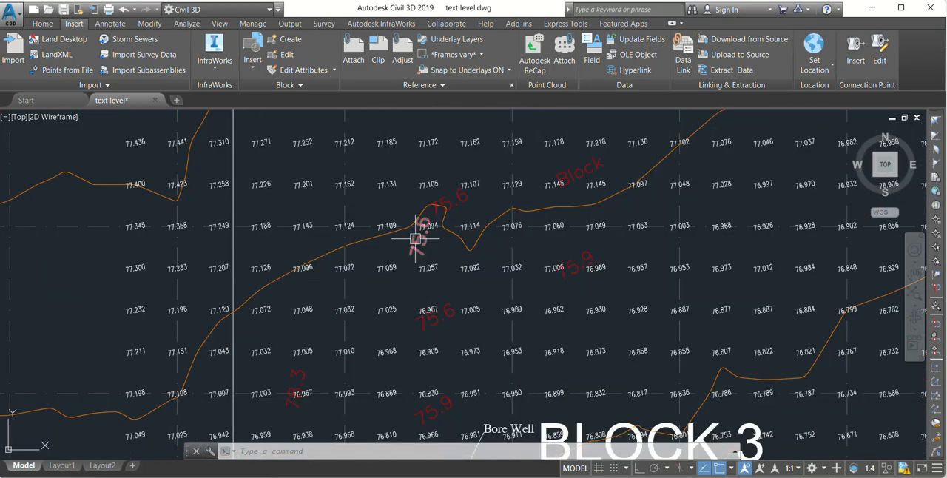
scroll(418, 258, "down", 8)
middle_click_drag(474, 348, 467, 308)
scroll(453, 320, "up", 2)
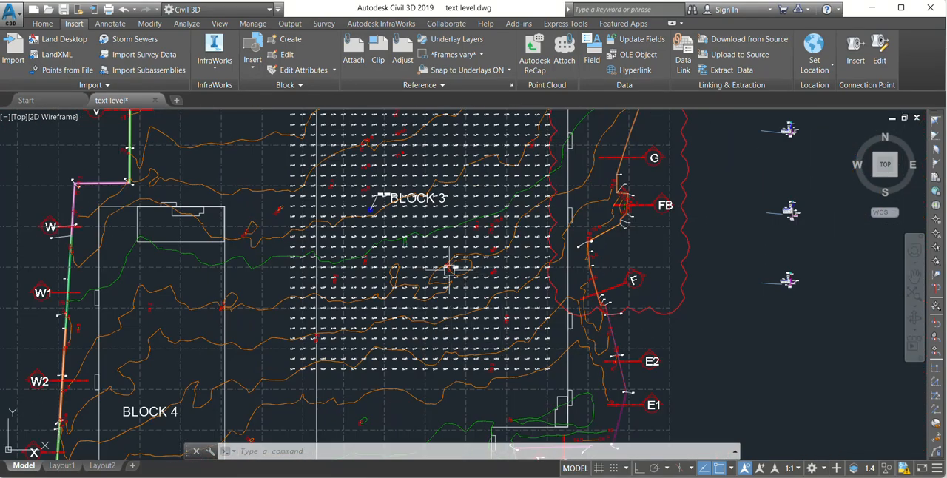
scroll(451, 260, "down", 4)
scroll(440, 277, "up", 9)
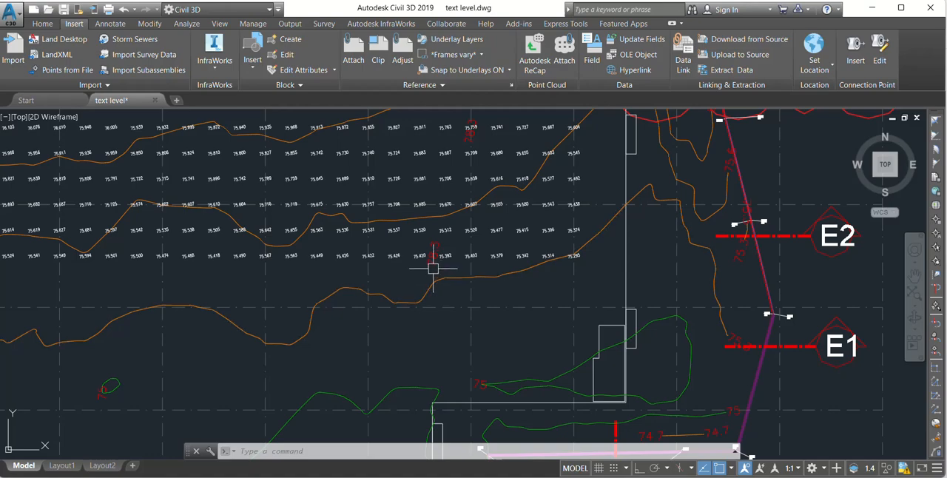
scroll(434, 259, "down", 5)
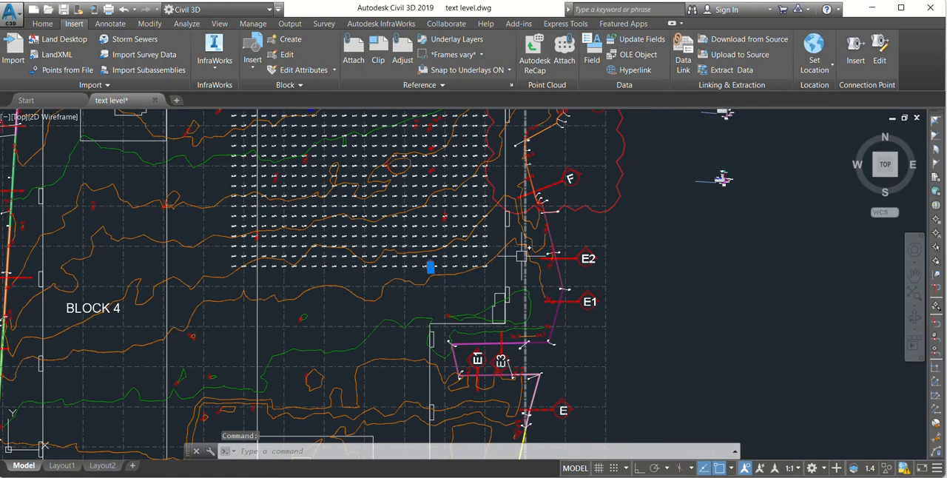
scroll(444, 265, "down", 4)
scroll(463, 262, "up", 4)
key("Escape")
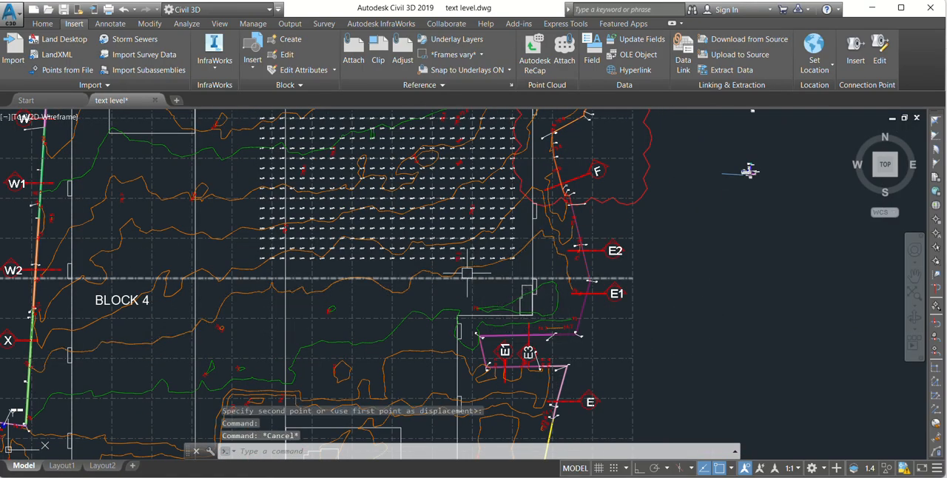
type("l")
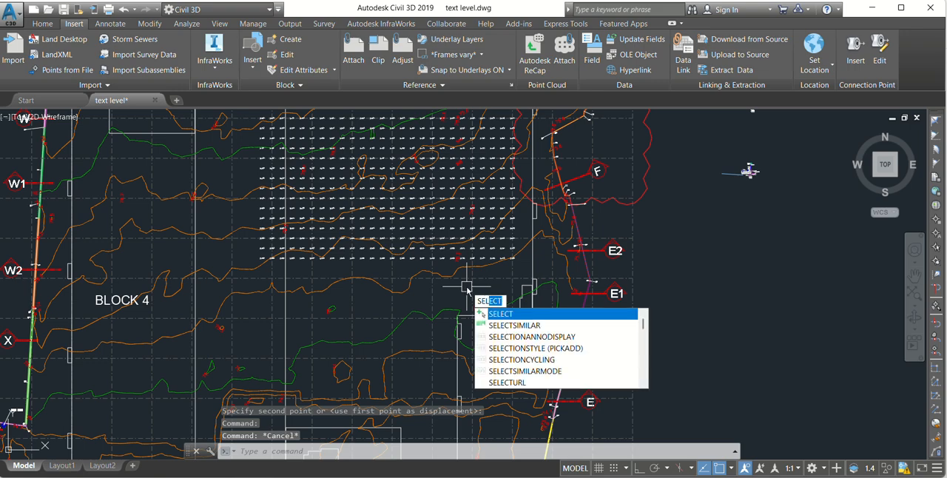
key("Return")
scroll(464, 270, "up", 6)
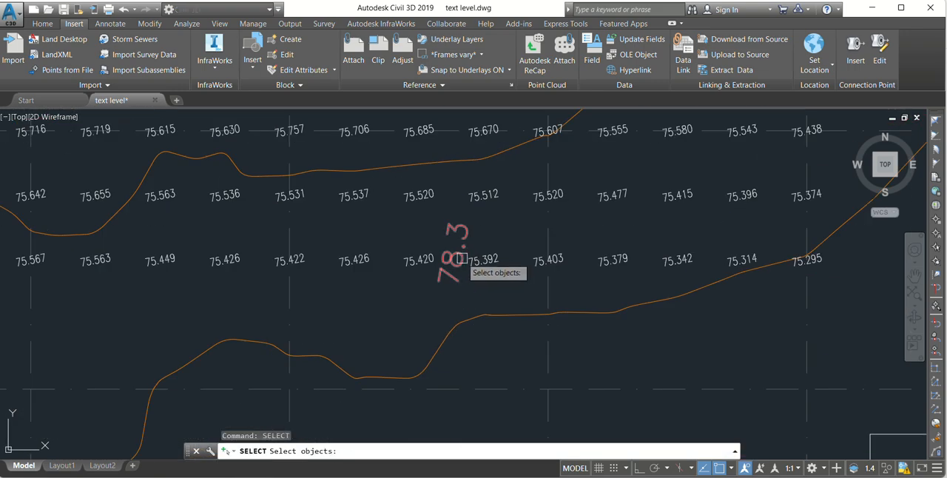
left_click(457, 252)
scroll(460, 253, "down", 4)
middle_click_drag(496, 131, 516, 259)
scroll(517, 259, "up", 2)
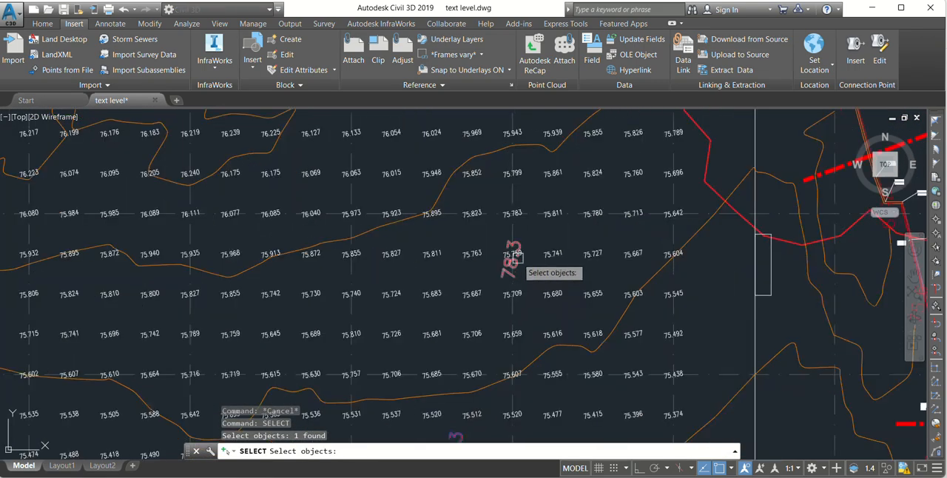
left_click(517, 264)
scroll(501, 225, "down", 2)
left_click(478, 129)
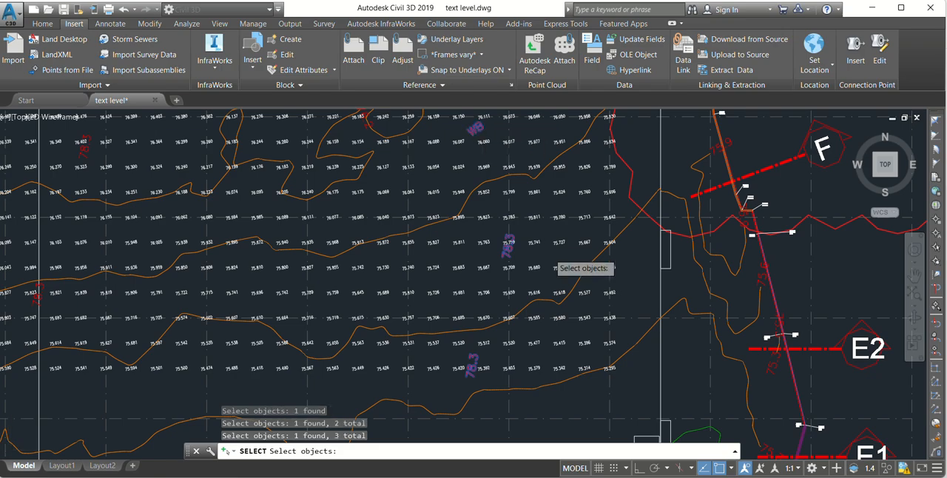
scroll(537, 250, "down", 4)
mouse_move(442, 203)
middle_mouse_down()
mouse_move(458, 215)
mouse_move(475, 346)
middle_mouse_up()
middle_click_drag(386, 221, 405, 343)
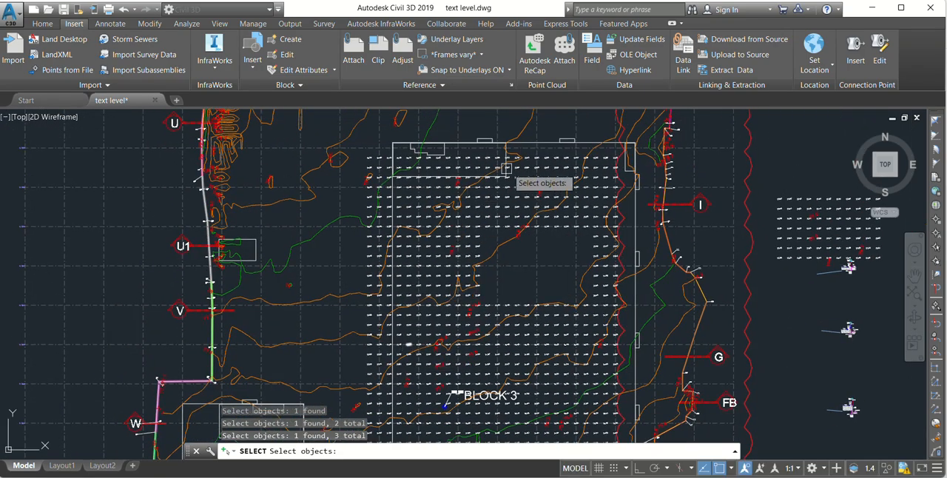
scroll(472, 236, "down", 4)
middle_click_drag(506, 373, 483, 341)
scroll(484, 317, "up", 4)
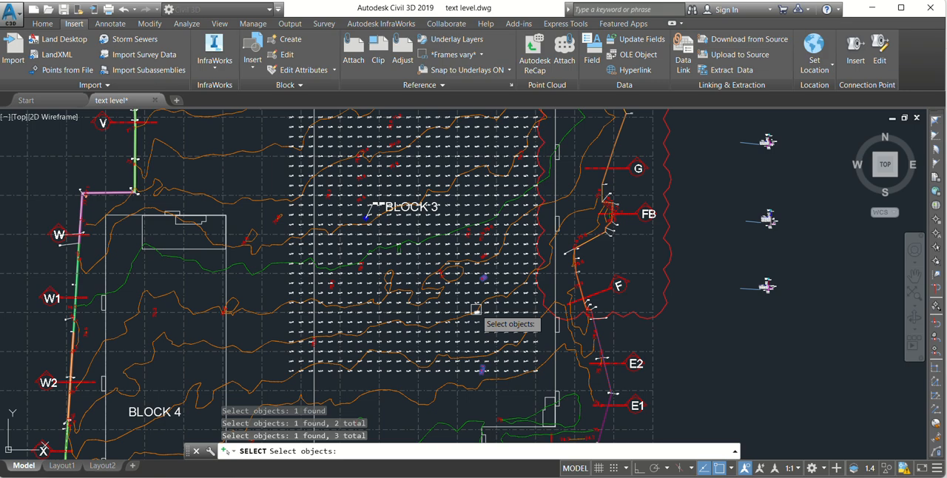
key("Escape")
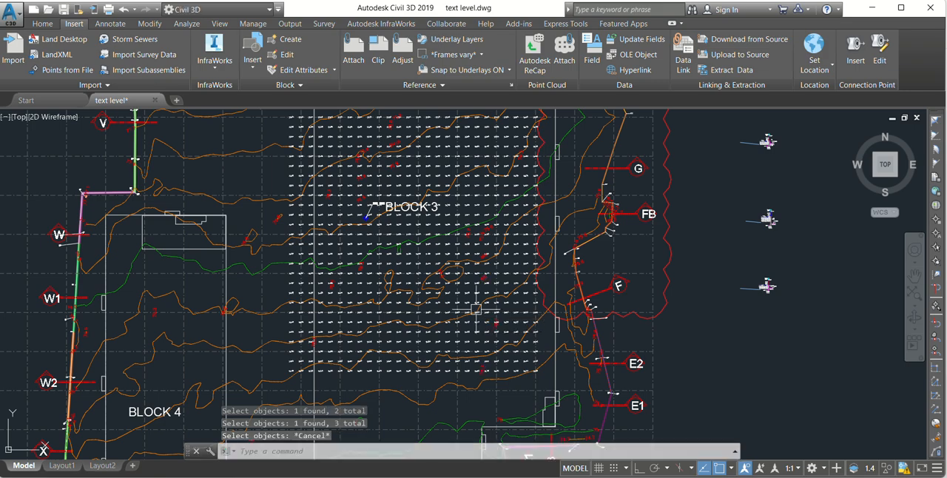
Step: Pick one red level label in the southeast of the Block 3 grid and extend the selection with Select Similar
scroll(475, 308, "up", 5)
left_click(497, 292)
scroll(489, 290, "down", 5)
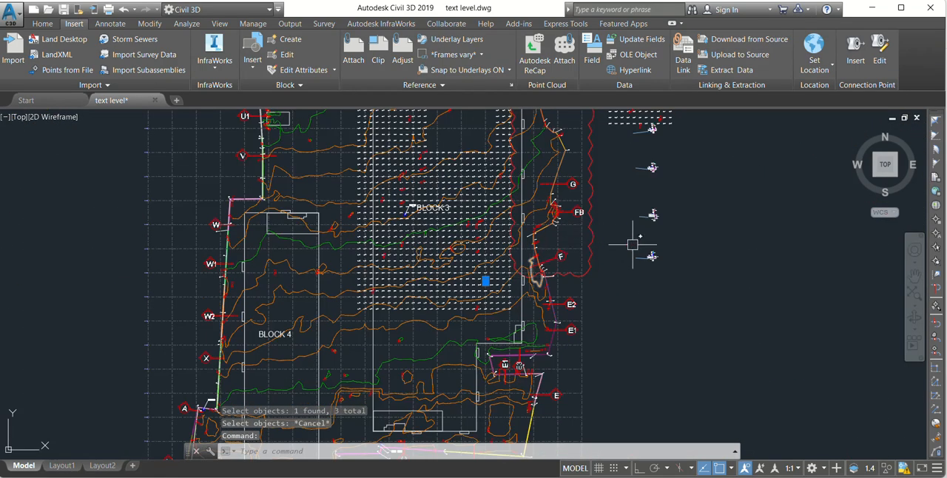
right_click(708, 298)
left_click(748, 294)
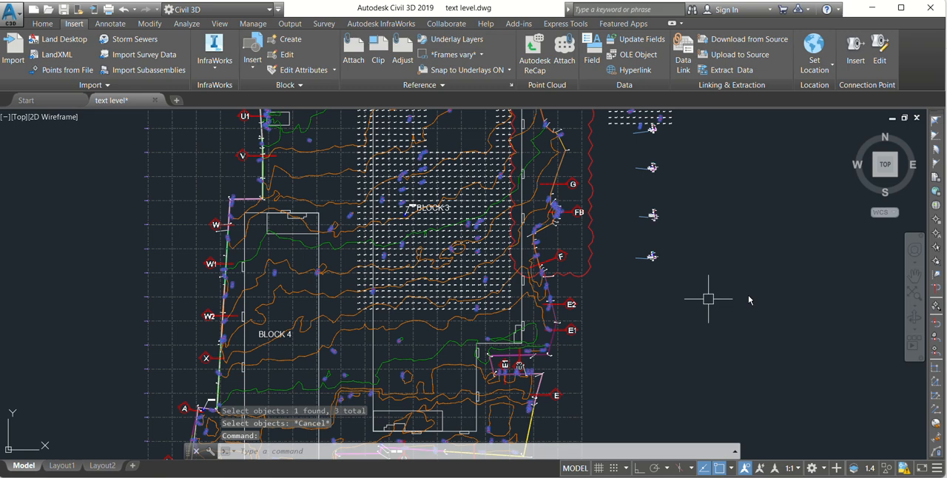
Step: Examine the selected red labels across the whole site plan, and clear the selection
scroll(474, 273, "down", 6)
scroll(440, 261, "up", 4)
middle_click_drag(434, 215, 392, 309)
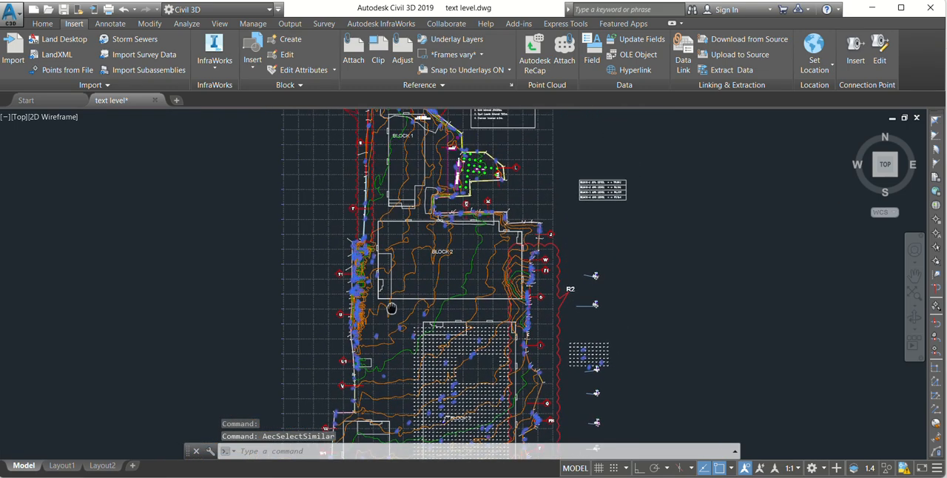
scroll(429, 236, "up", 6)
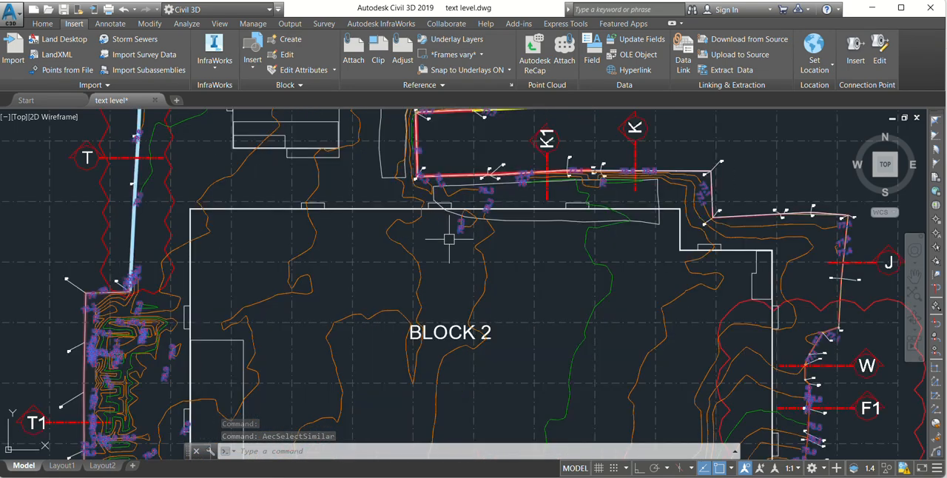
scroll(443, 237, "down", 8)
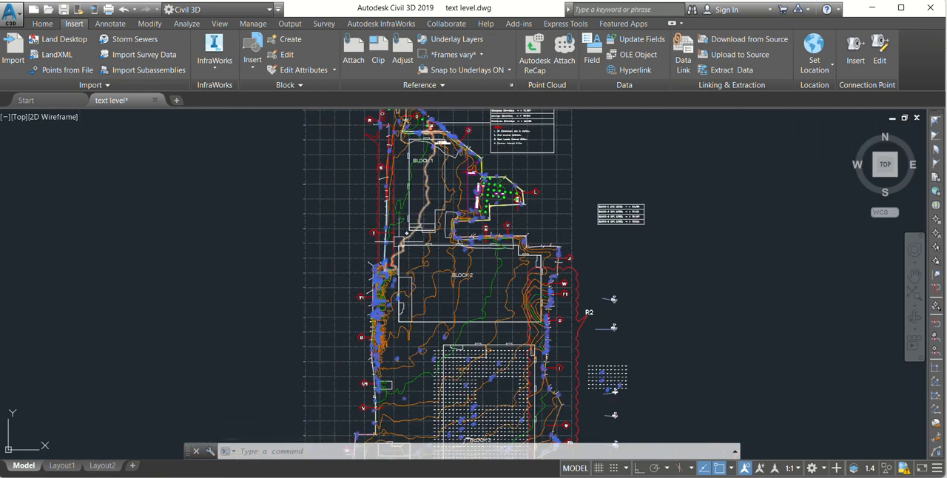
scroll(447, 297, "up", 2)
scroll(447, 297, "up", 5)
scroll(519, 389, "down", 5)
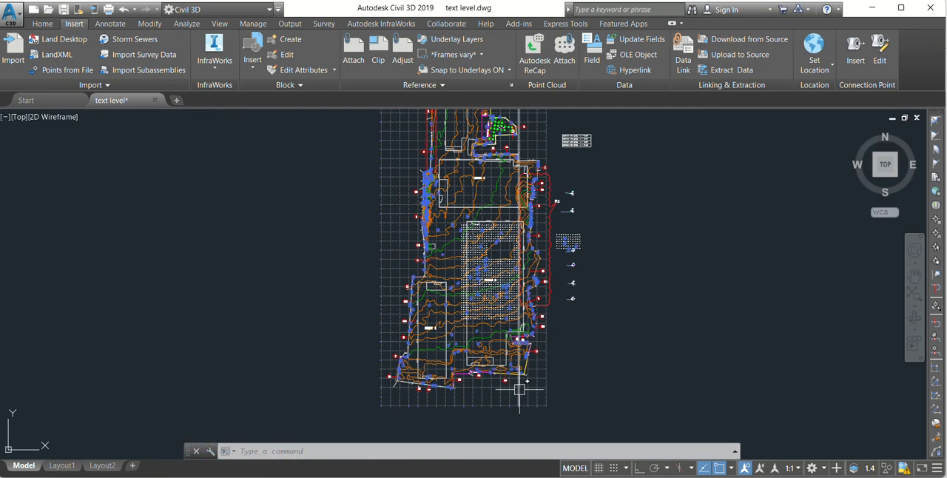
key("Escape")
Step: Reselect all the red level labels by running the SELECT command with the Previous option (p)
scroll(501, 350, "up", 4)
middle_click_drag(502, 350, 506, 386)
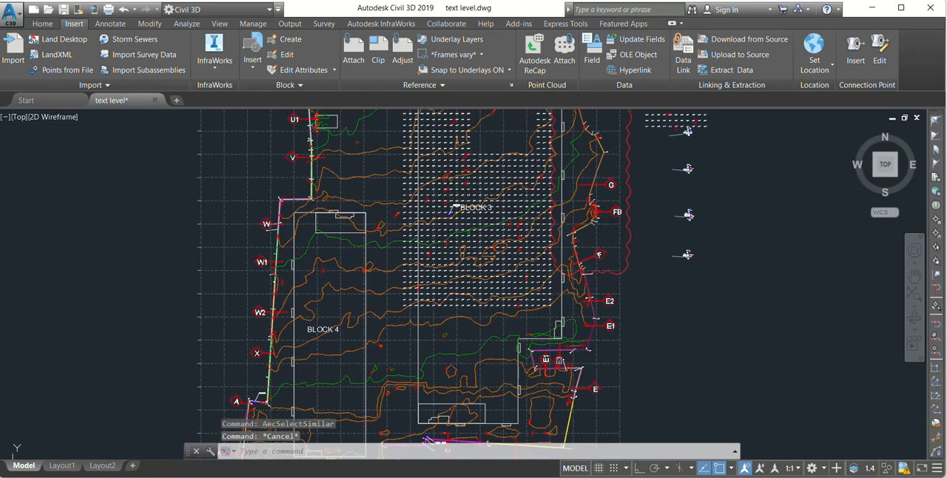
scroll(491, 248, "up", 4)
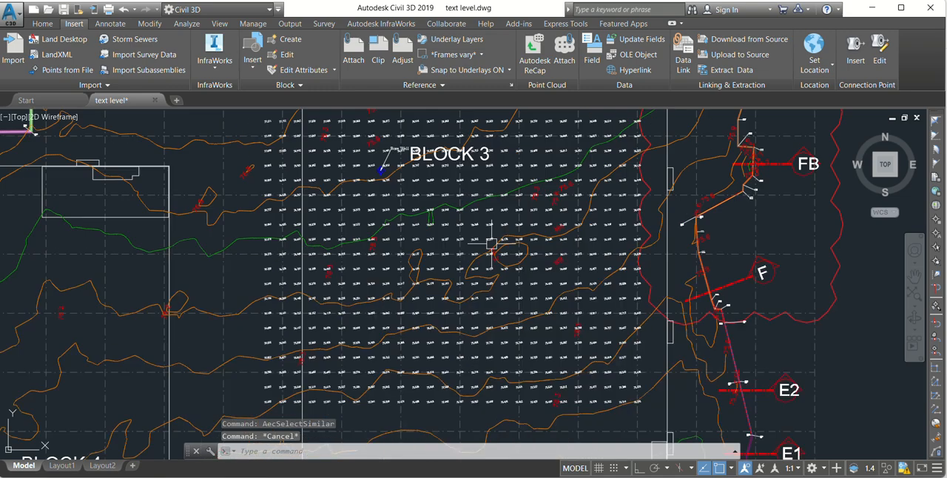
scroll(507, 249, "down", 4)
scroll(526, 309, "down", 4)
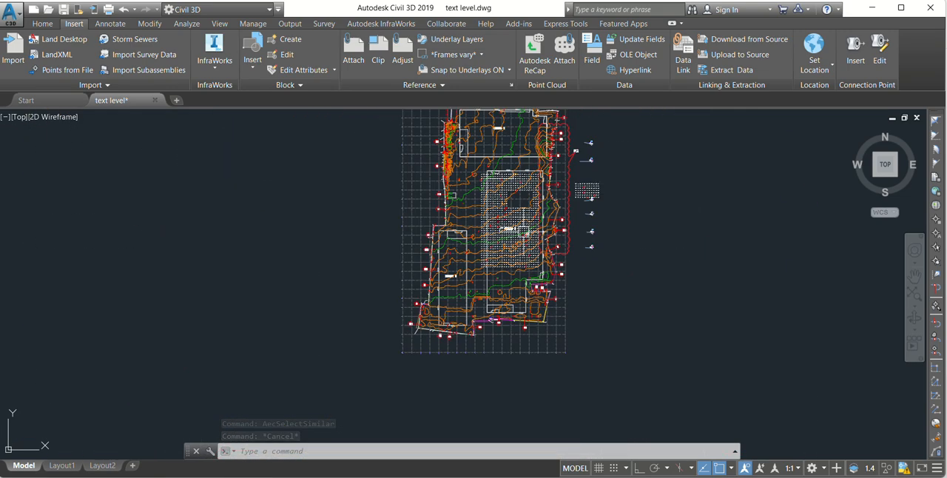
left_click(300, 453)
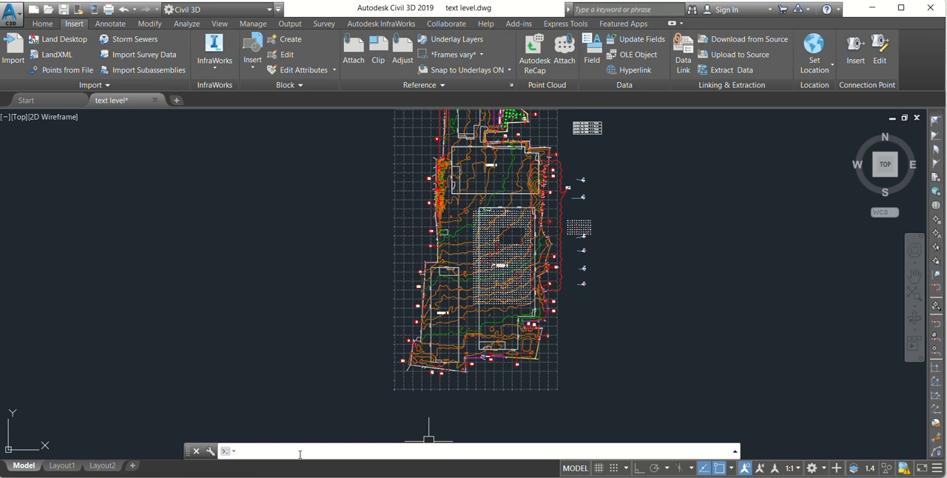
type("sel")
key("Return")
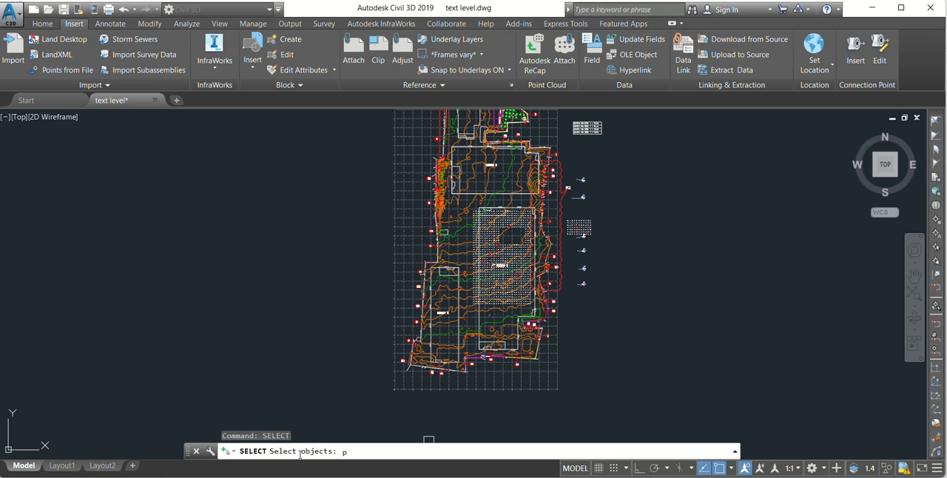
type("p")
key("Return")
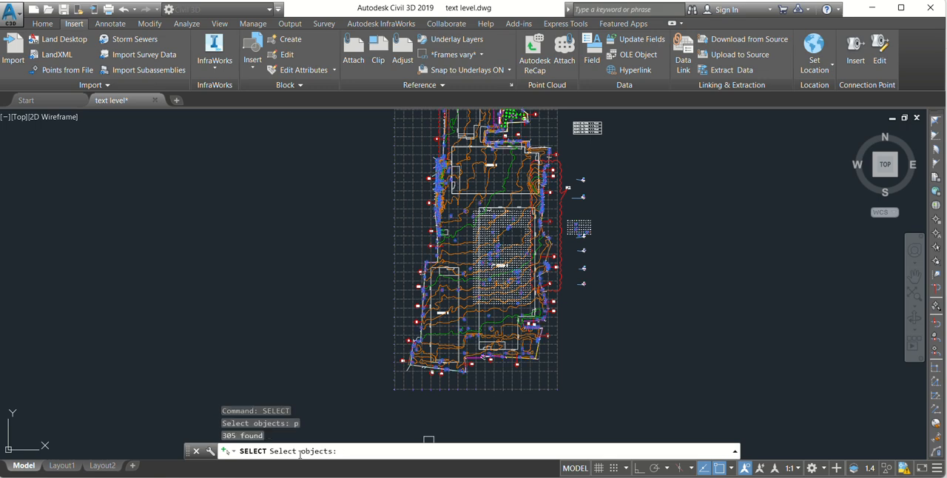
scroll(511, 280, "up", 6)
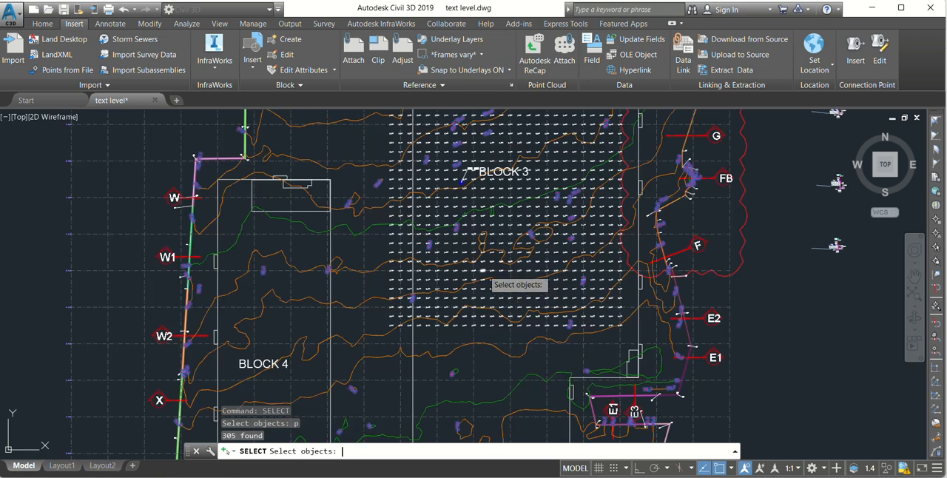
key("Return")
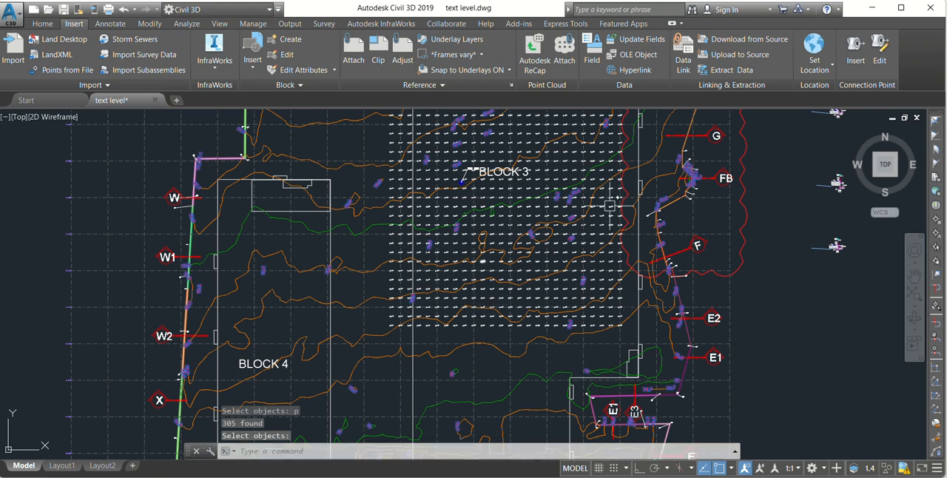
Step: Copy the reselected red labels about 752 units into the empty area east of the site plan
scroll(599, 170, "down", 7)
scroll(557, 218, "up", 6)
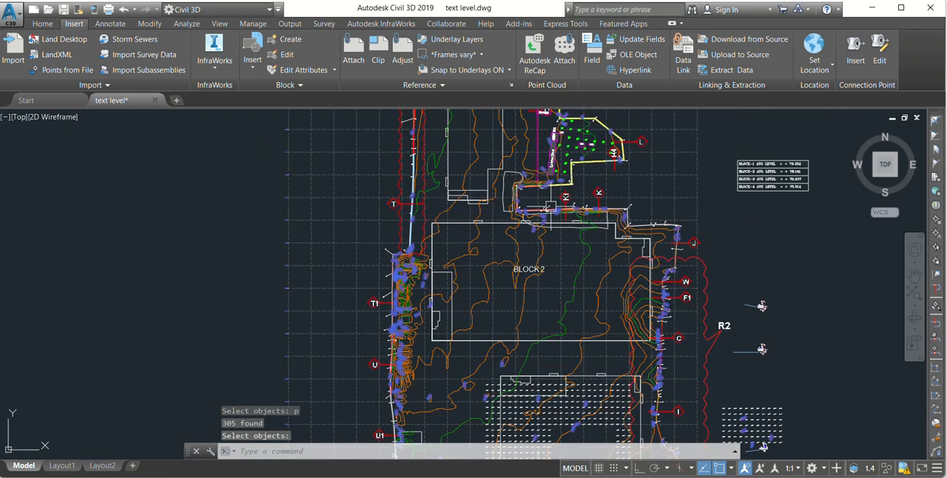
scroll(529, 281, "down", 5)
scroll(487, 313, "up", 5)
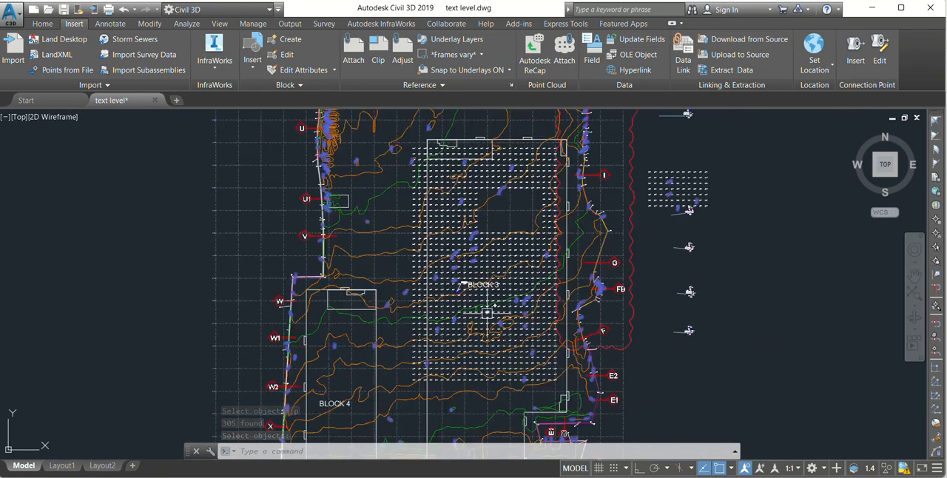
type("C")
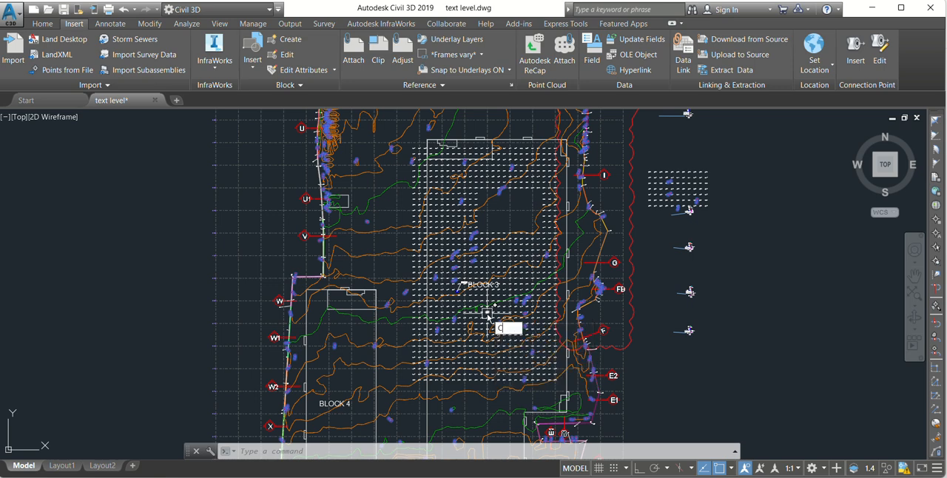
type("O")
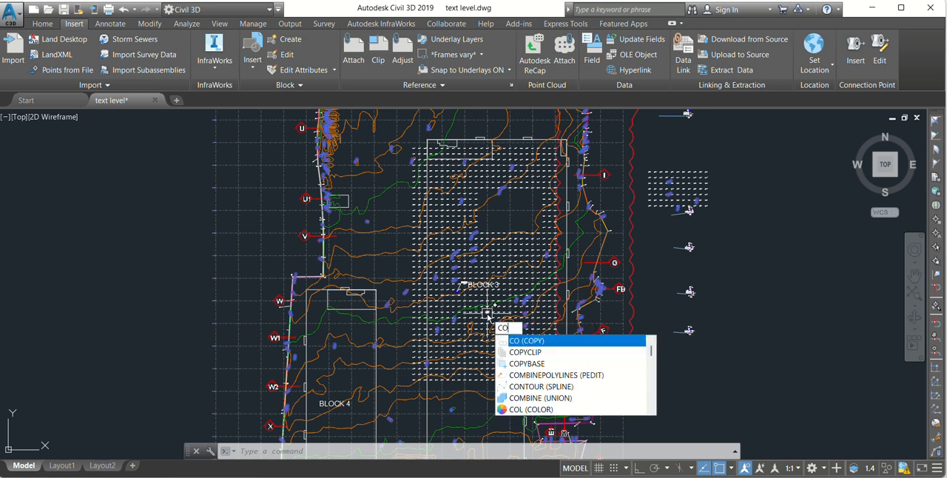
key("Return")
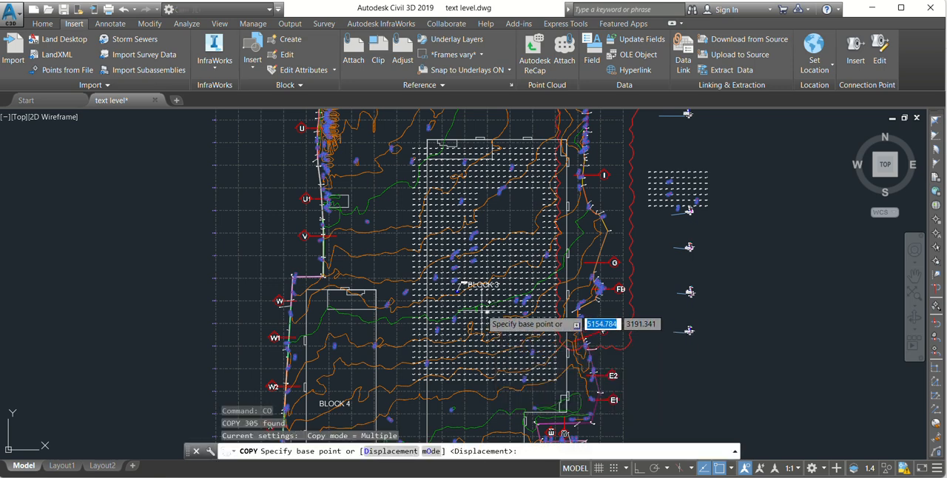
left_click(201, 279)
scroll(657, 304, "down", 4)
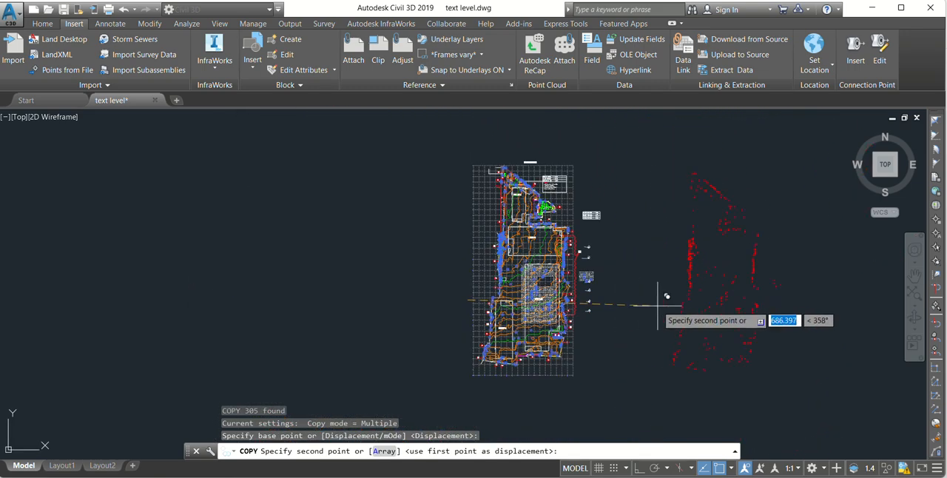
middle_click_drag(657, 304, 563, 297)
left_click(578, 296)
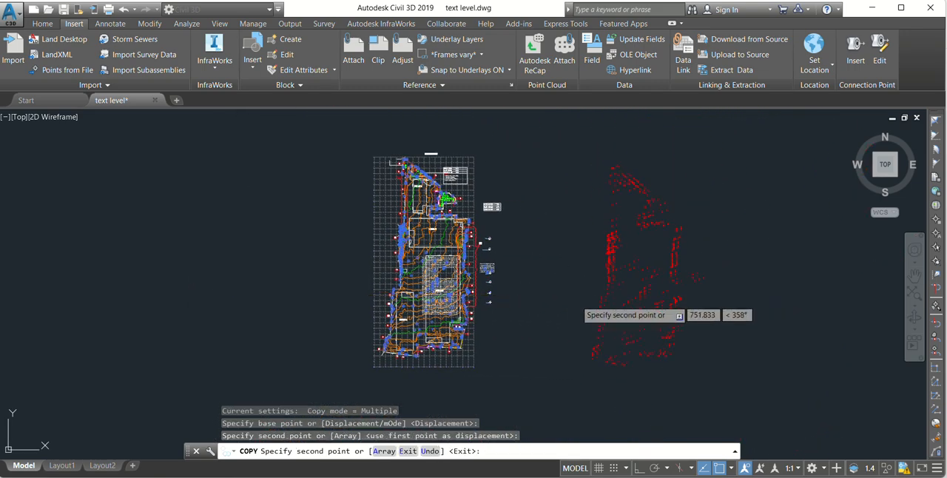
key("Escape")
Step: Examine the copied red labels beside the site plan, the Previous Select title and the original block areas
scroll(641, 287, "up", 4)
middle_click_drag(645, 286, 666, 356)
scroll(628, 309, "down", 4)
middle_click_drag(455, 273, 468, 309)
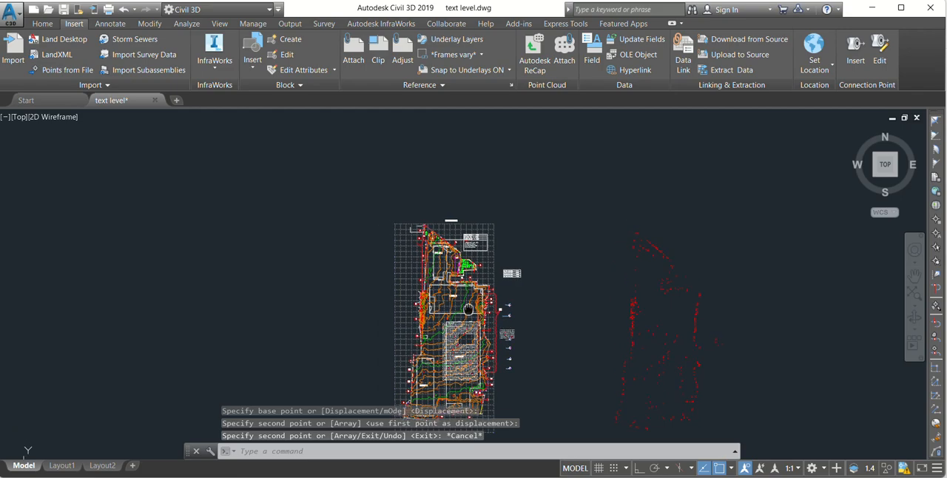
scroll(468, 309, "up", 5)
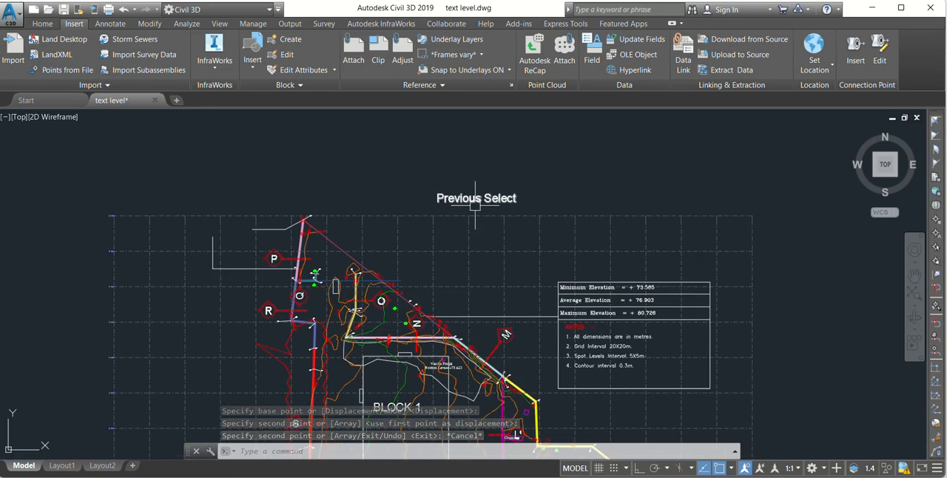
scroll(452, 169, "down", 4)
middle_click_drag(479, 279, 458, 171)
middle_click_drag(506, 324, 441, 222)
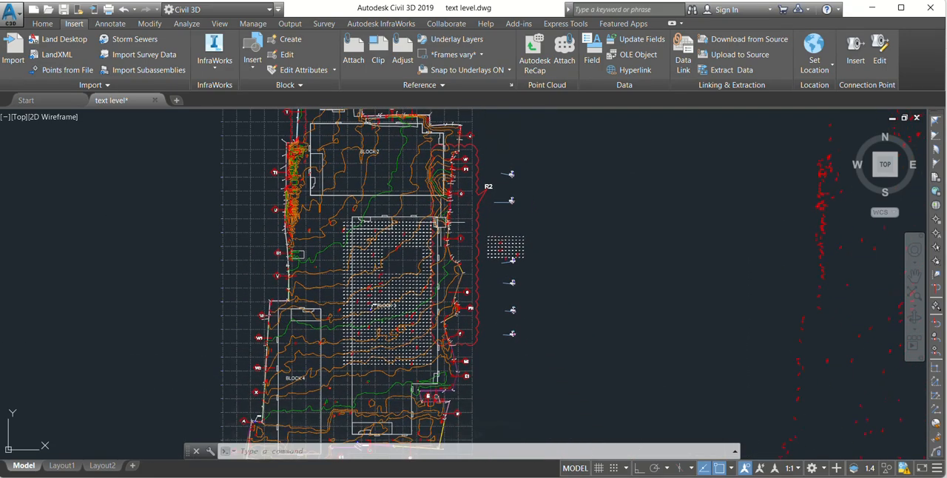
Step: Select the east and west boundary lines of Block 4 together with the west boundary line of Block 3
scroll(392, 311, "up", 8)
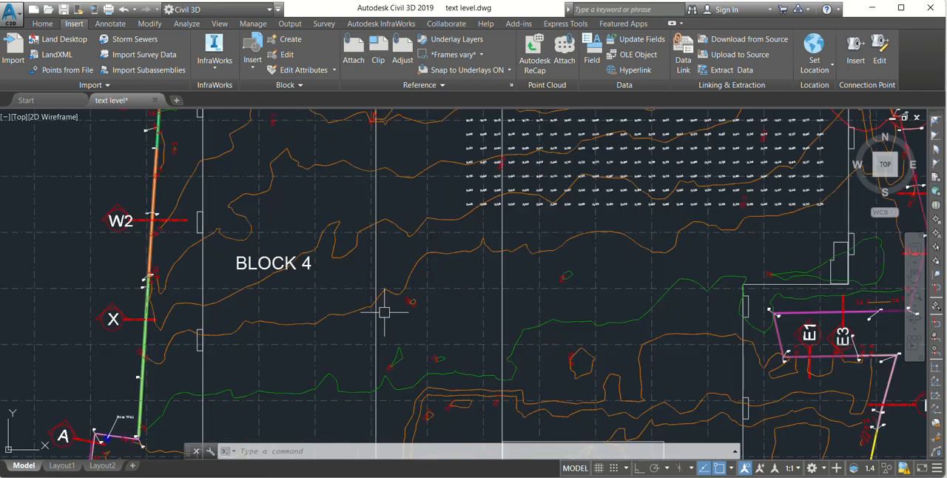
left_click(371, 258)
scroll(458, 253, "down", 2)
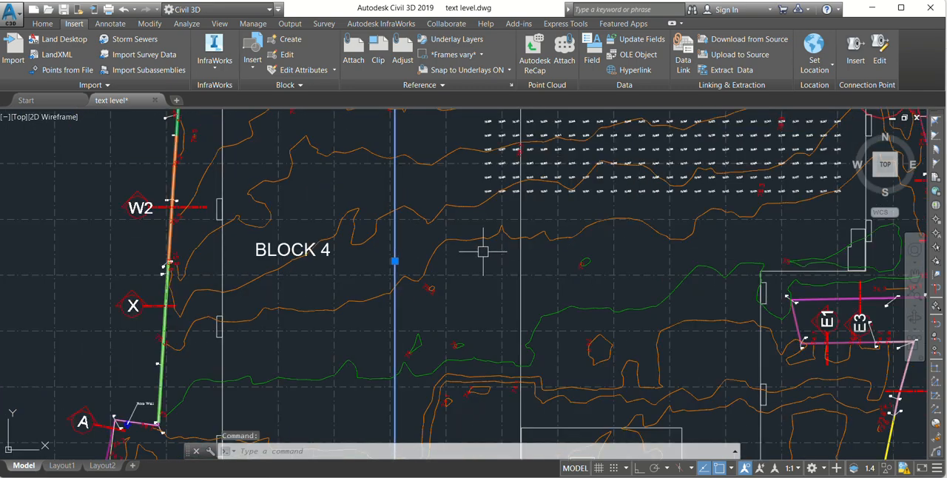
left_click(519, 259)
scroll(716, 264, "down", 2)
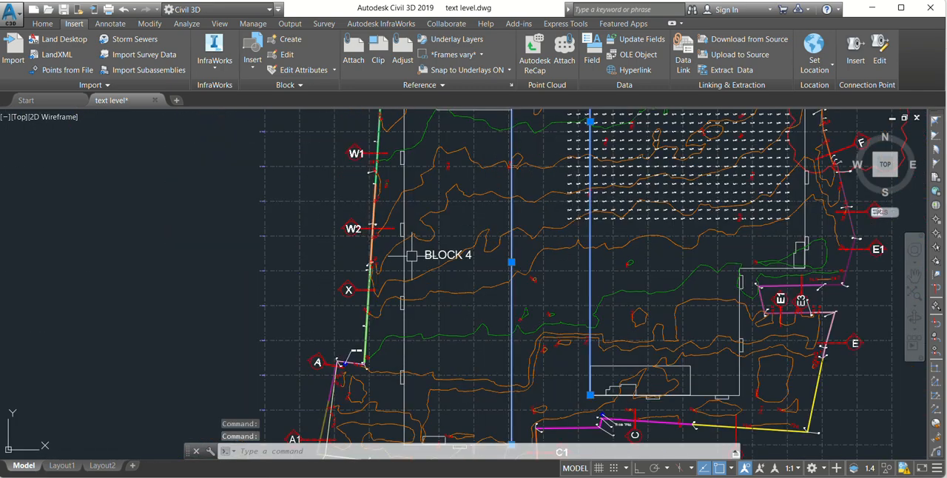
left_click(402, 256)
scroll(402, 256, "down", 3)
scroll(669, 335, "down", 3)
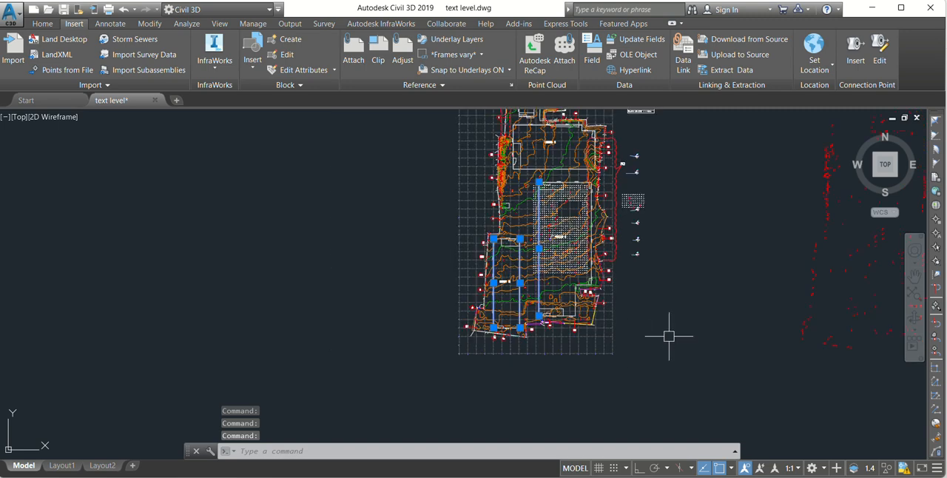
Step: Clear the selection and reselect the three Block 3 and Block 4 boundary lines with the SELECT command's Previous option (p)
key("Escape")
scroll(536, 287, "up", 2)
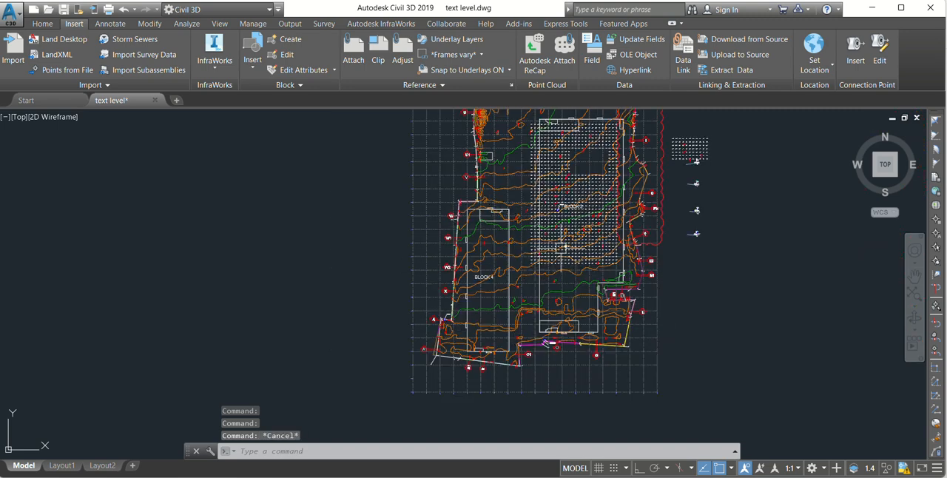
scroll(496, 285, "up", 3)
scroll(399, 267, "down", 3)
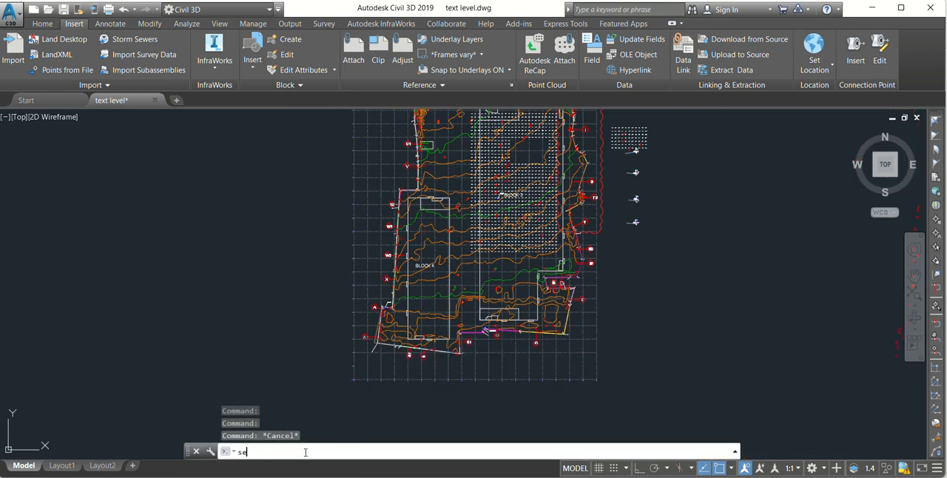
type("l")
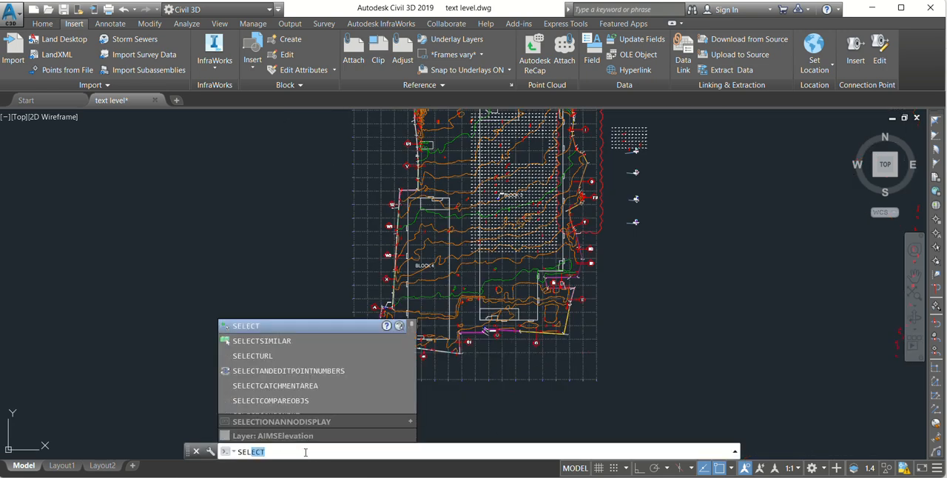
key("Return")
type("p")
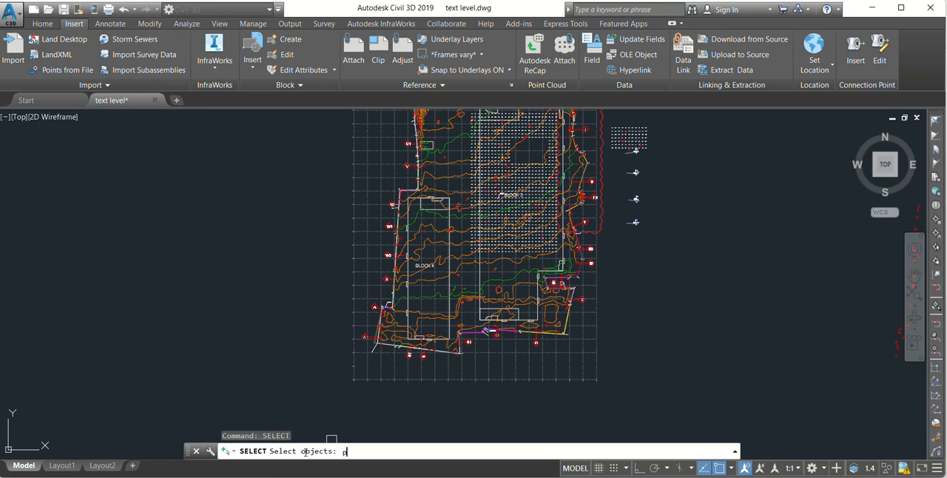
key("Return")
scroll(459, 235, "up", 8)
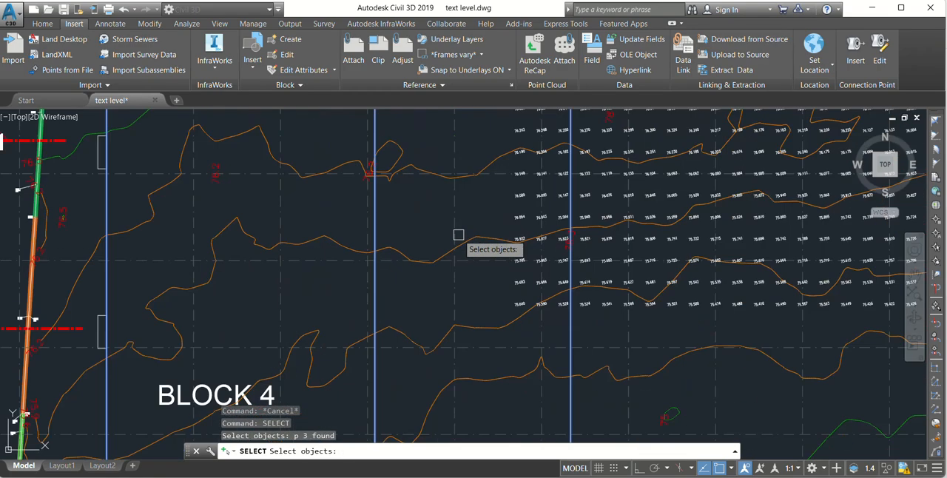
scroll(414, 244, "down", 10)
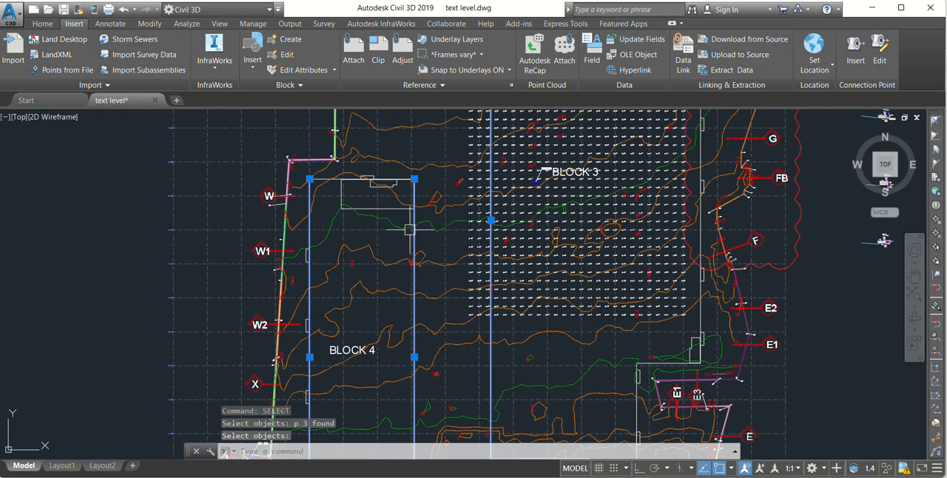
Step: Move the three reselected boundary lines into the empty area west of the site plan
type("M")
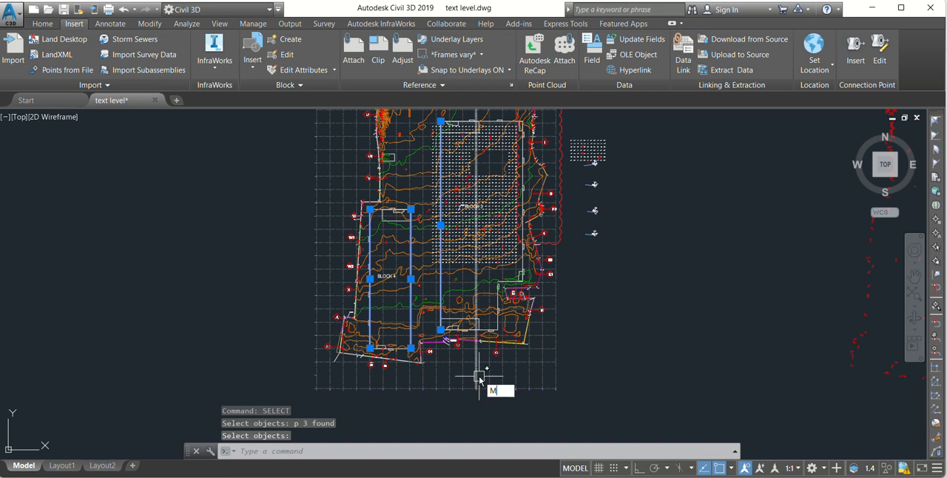
key("Return")
left_click(455, 412)
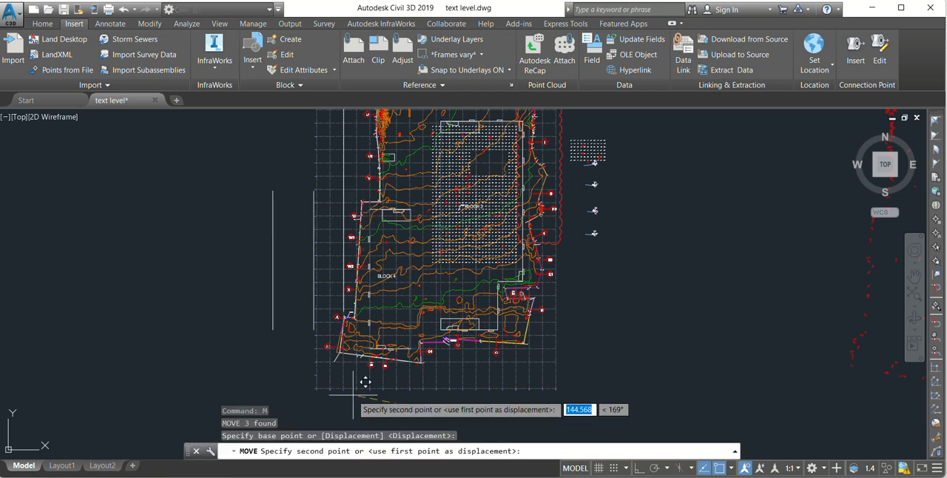
left_click(259, 377)
scroll(472, 320, "down", 4)
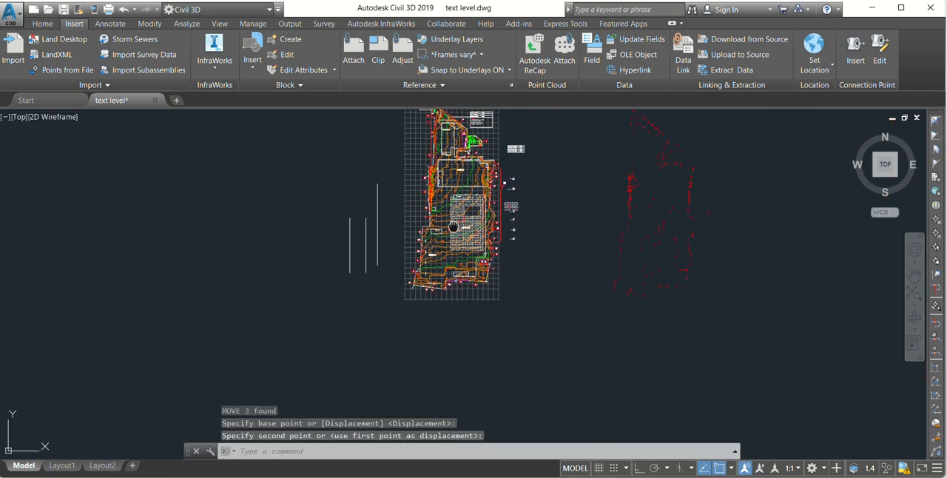
scroll(465, 214, "up", 2)
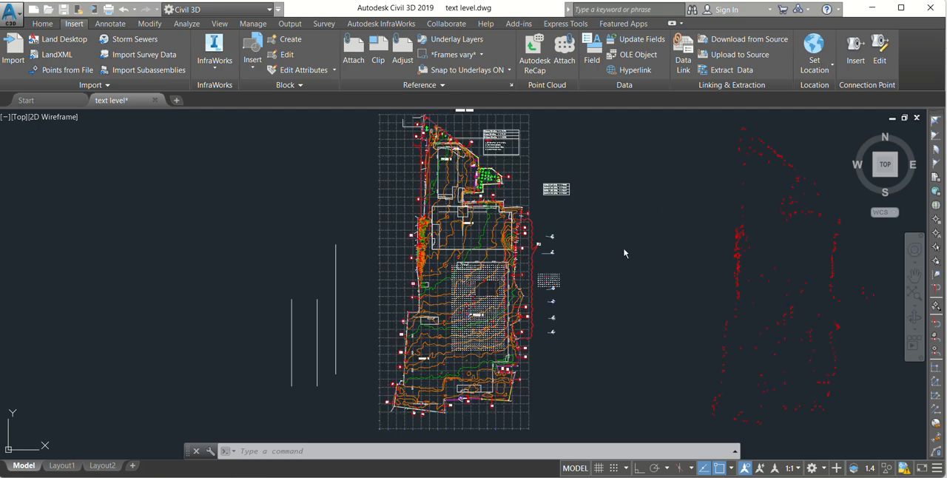
Step: Pick one red level label in Block 3 and extend the selection to all matching labels with Select Similar
scroll(527, 311, "up", 10)
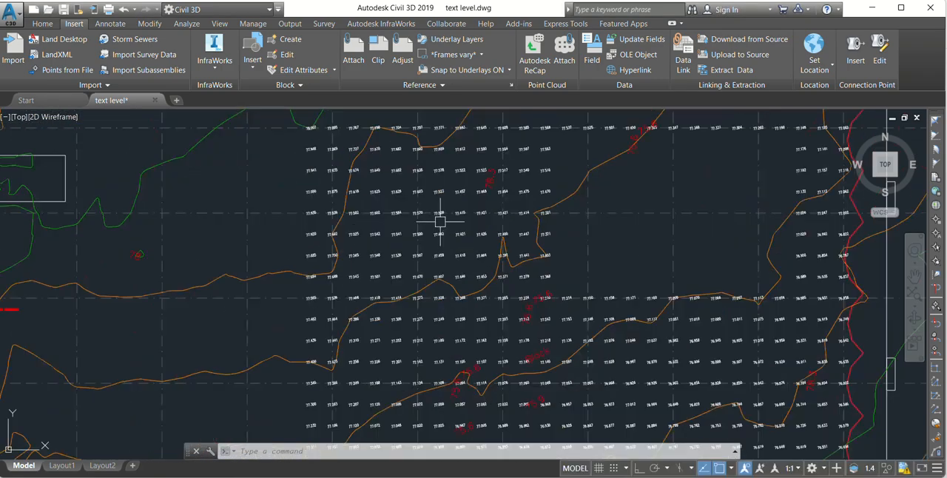
scroll(455, 250, "up", 2)
scroll(494, 220, "down", 6)
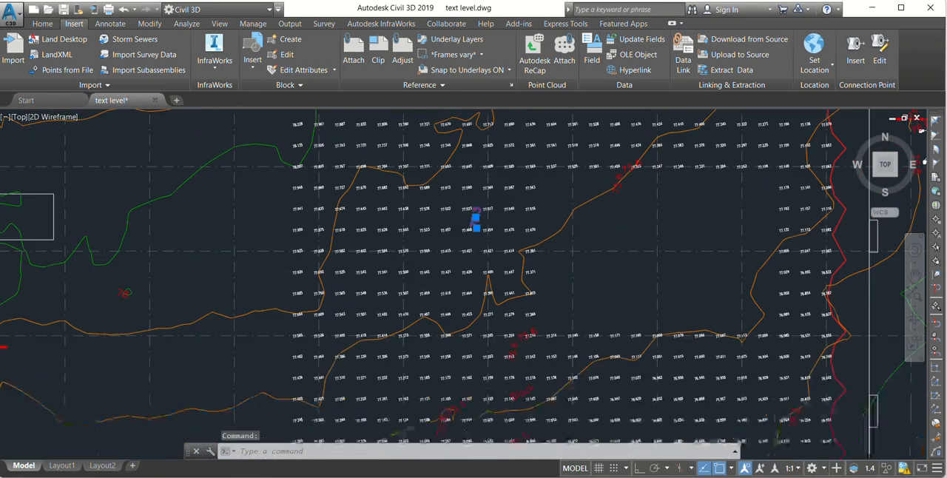
scroll(477, 217, "up", 2)
right_click(449, 203)
left_click(493, 421)
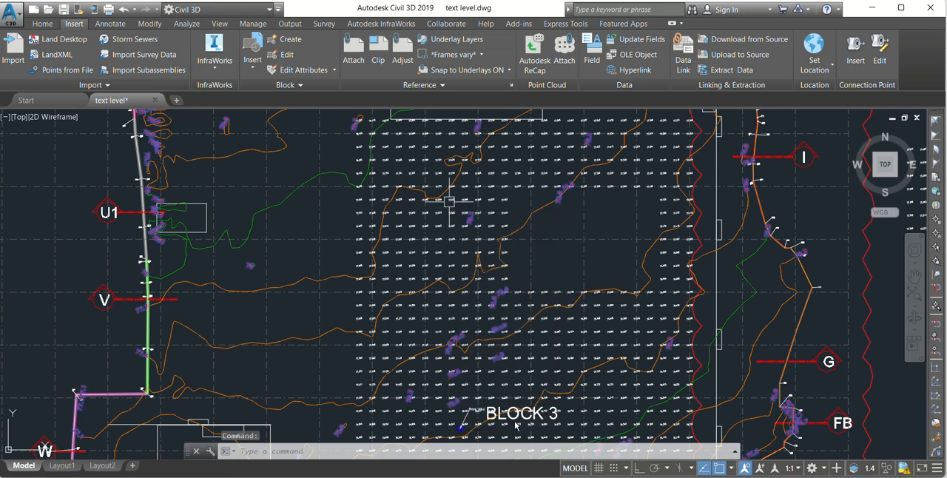
scroll(429, 216, "down", 8)
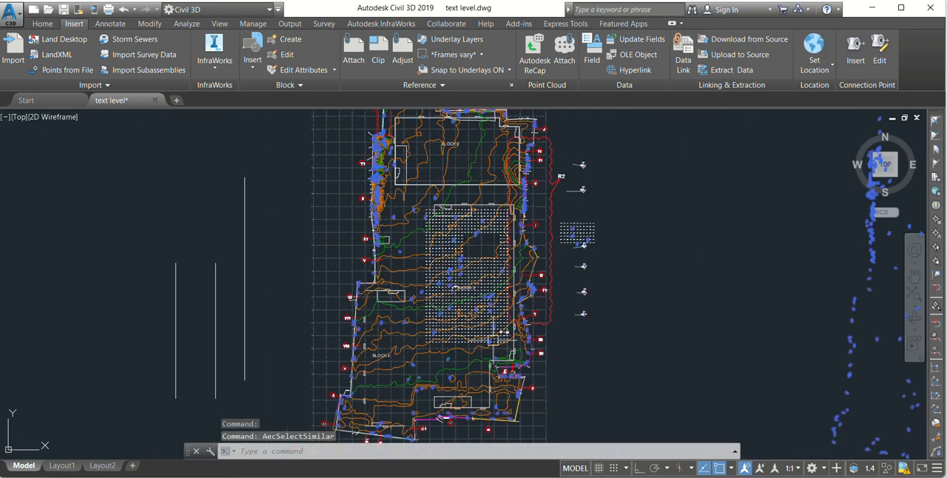
scroll(516, 287, "down", 1)
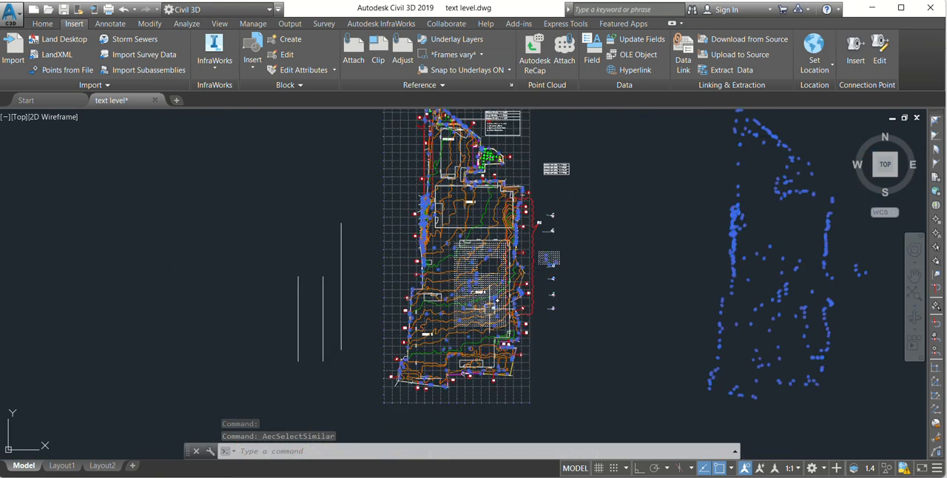
scroll(490, 303, "up", 1)
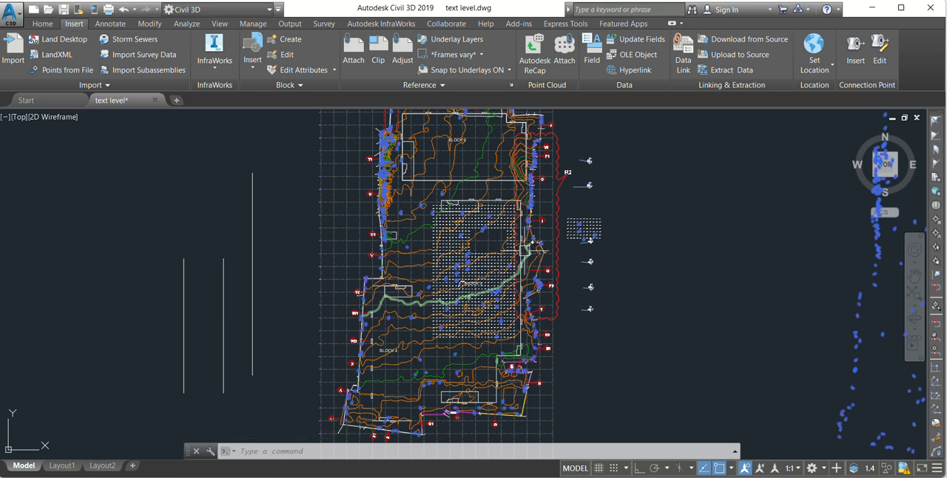
scroll(514, 308, "down", 3)
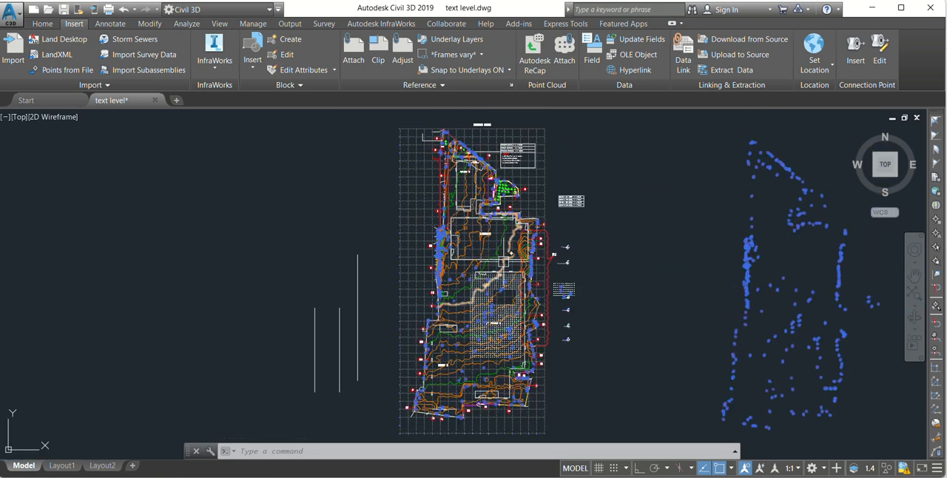
Step: Remove the copied level labels east of the site plan from the selection
scroll(503, 262, "down", 2)
left_click(598, 160)
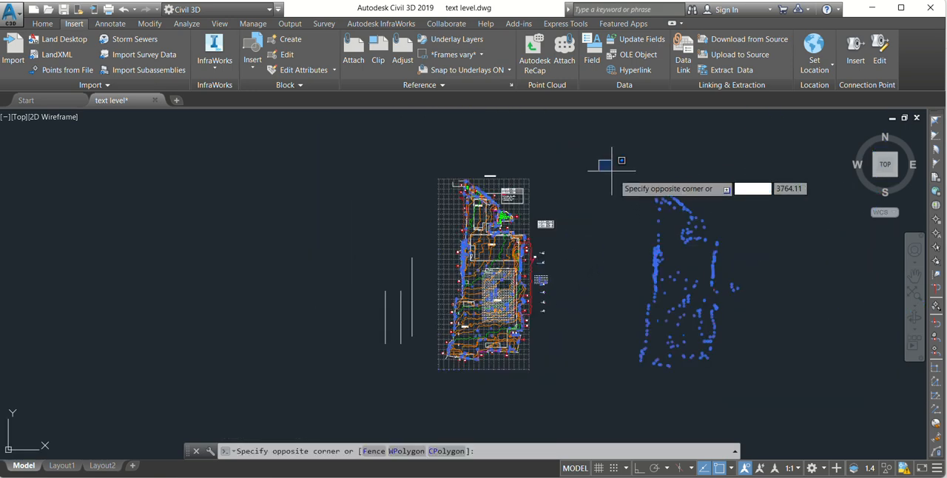
left_click(766, 384)
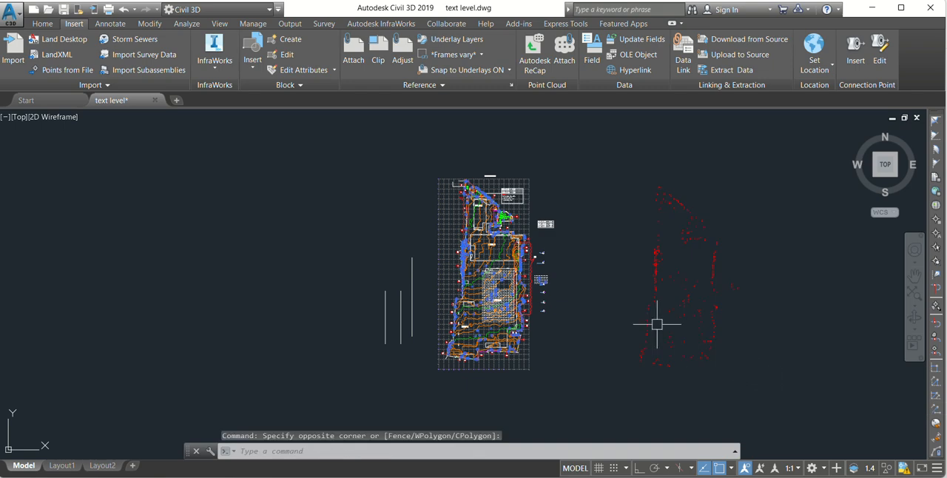
Step: Remove the level labels north, west, south and east of Block 3 from the selection with several selection windows
left_click(421, 154)
left_click(566, 260)
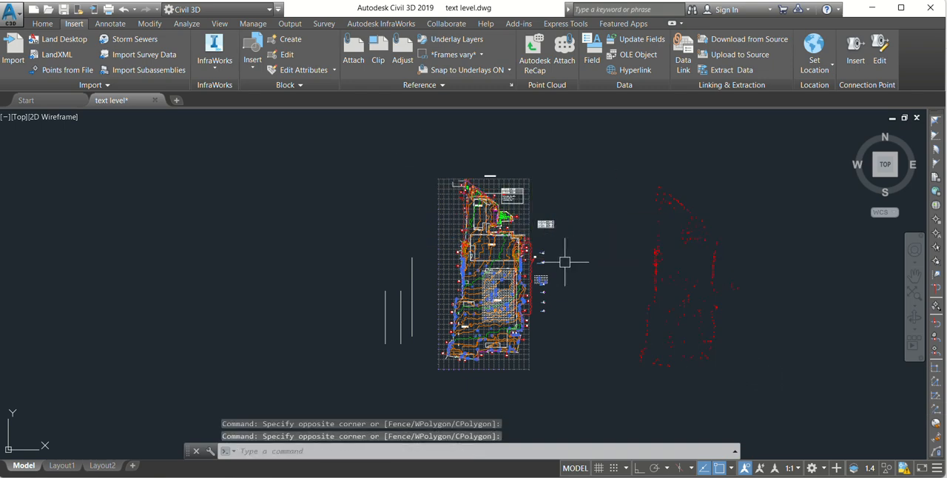
left_click(402, 227)
left_click(475, 357)
scroll(514, 357, "up", 4)
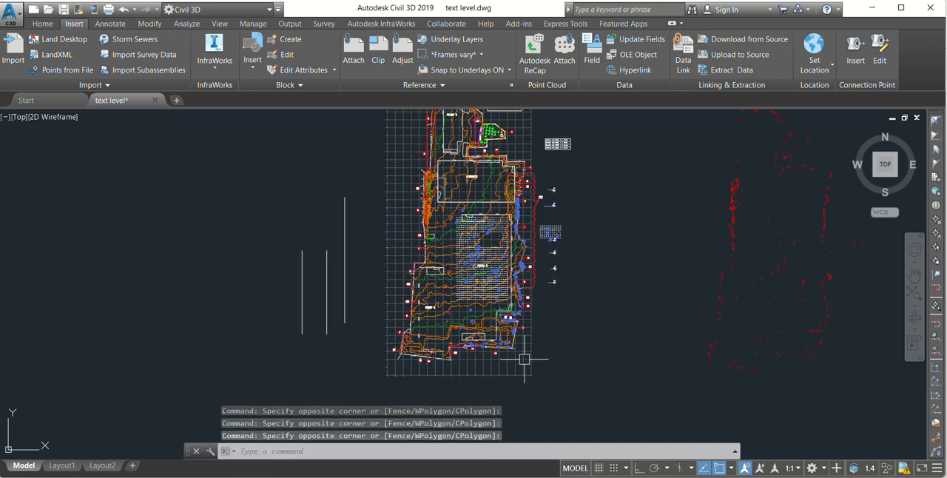
left_click(555, 385)
left_click(412, 297)
scroll(515, 294, "down", 3)
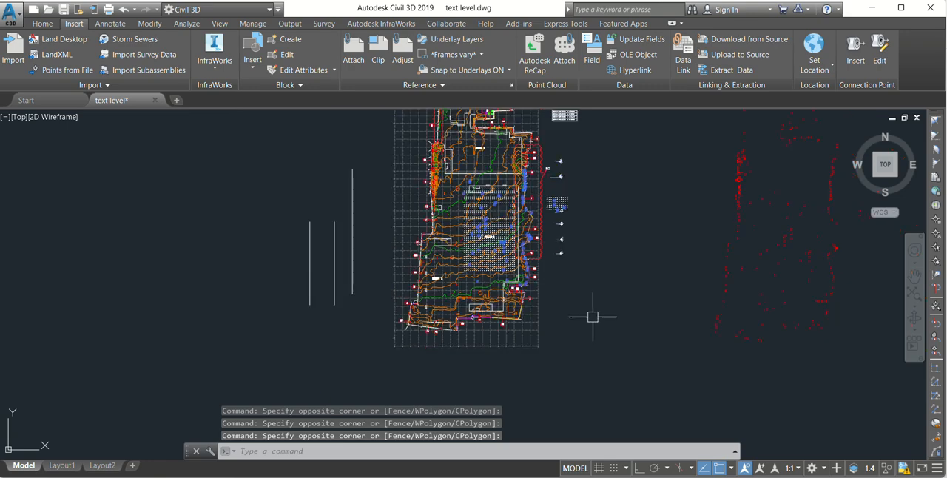
left_click(594, 317)
left_click(525, 170)
Step: Examine the level labels left selected across the Block 3 spot-level grid, and clear the selection
scroll(562, 205, "up", 3)
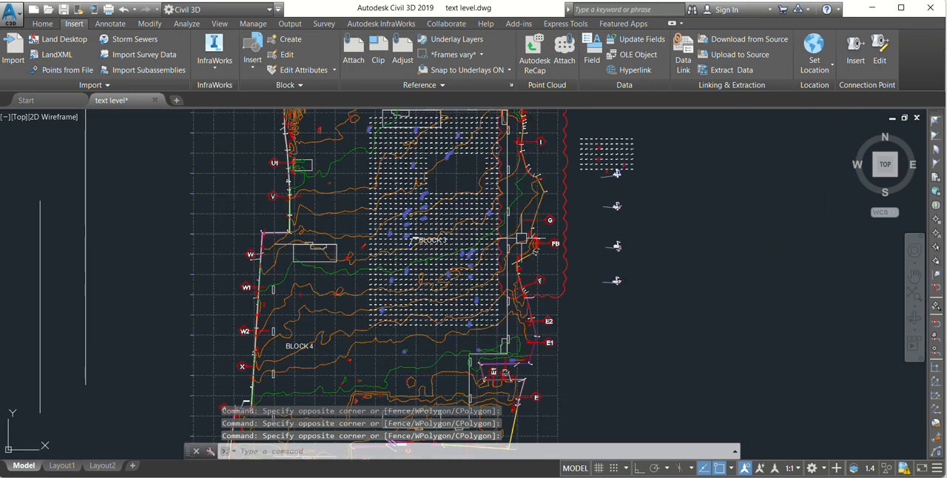
scroll(418, 220, "up", 2)
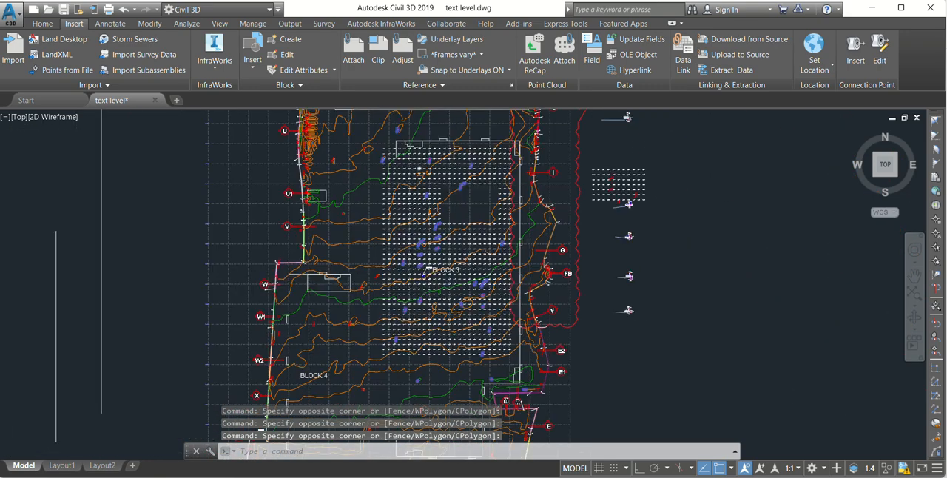
scroll(423, 166, "up", 4)
scroll(588, 202, "up", 4)
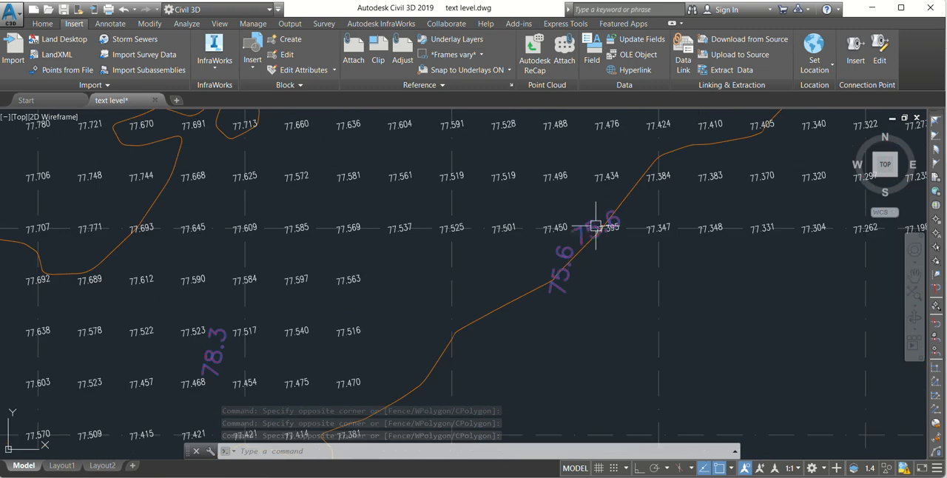
scroll(600, 238, "down", 6)
scroll(476, 239, "down", 7)
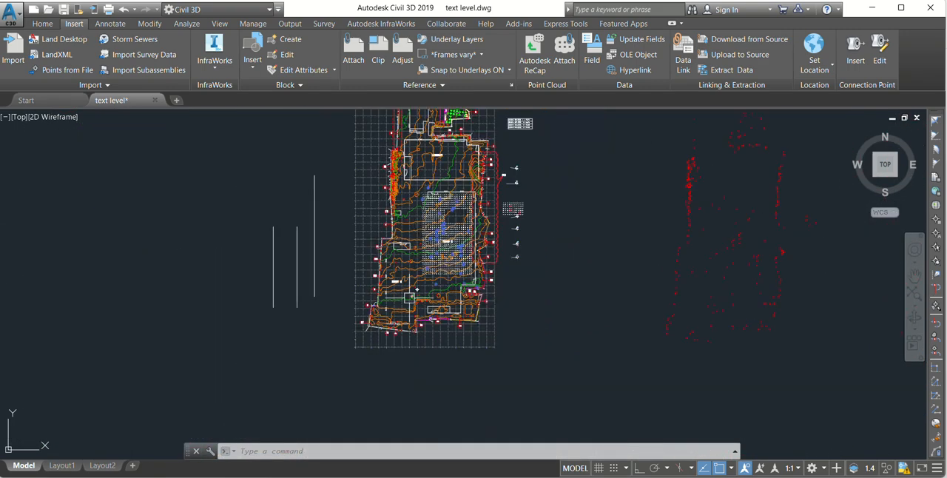
scroll(539, 281, "up", 3)
scroll(582, 321, "down", 5)
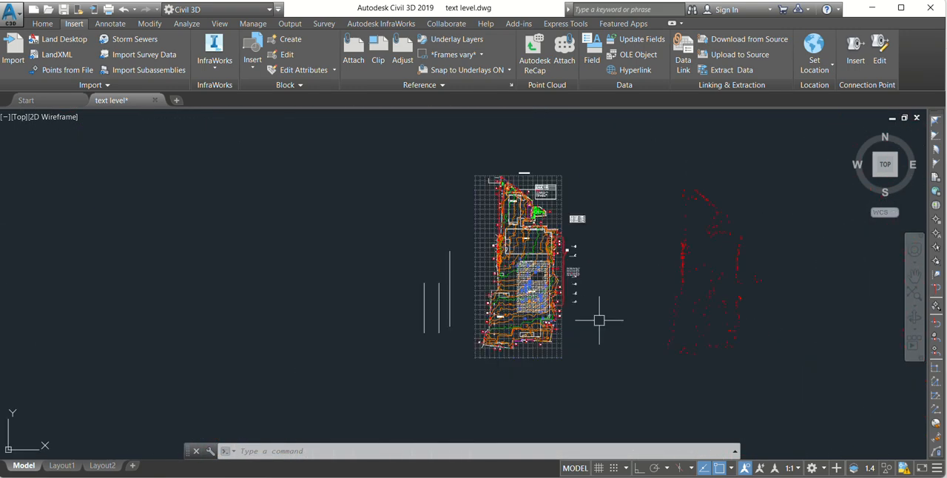
left_click(602, 345)
key("Escape")
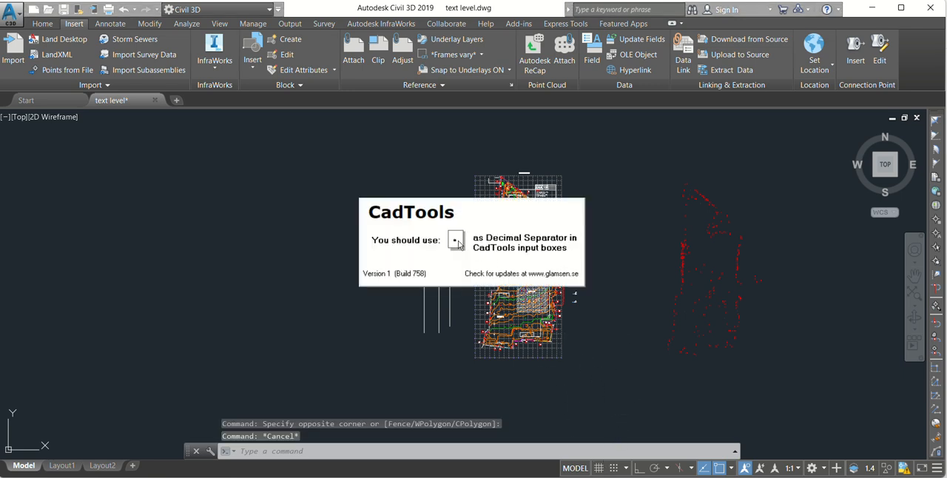
Step: Start the CadTools Export Text To Excel command from the text tools
left_click(717, 379)
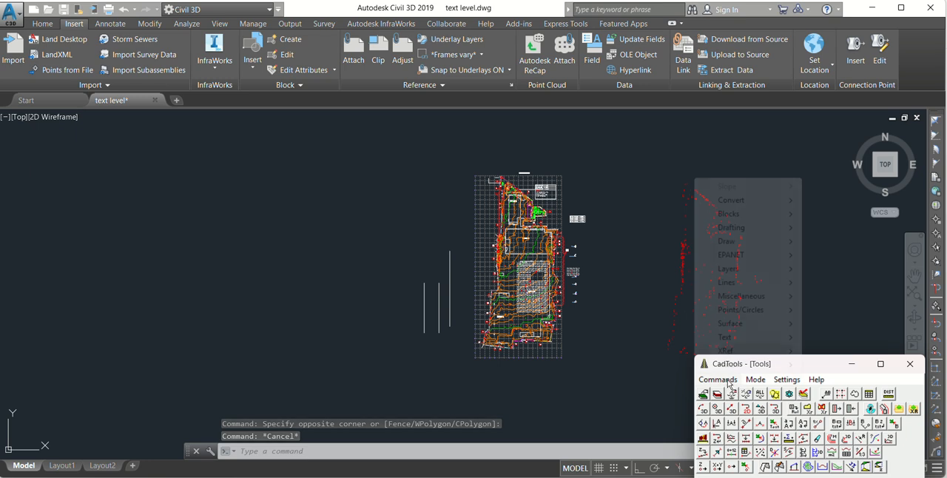
mouse_move(728, 370)
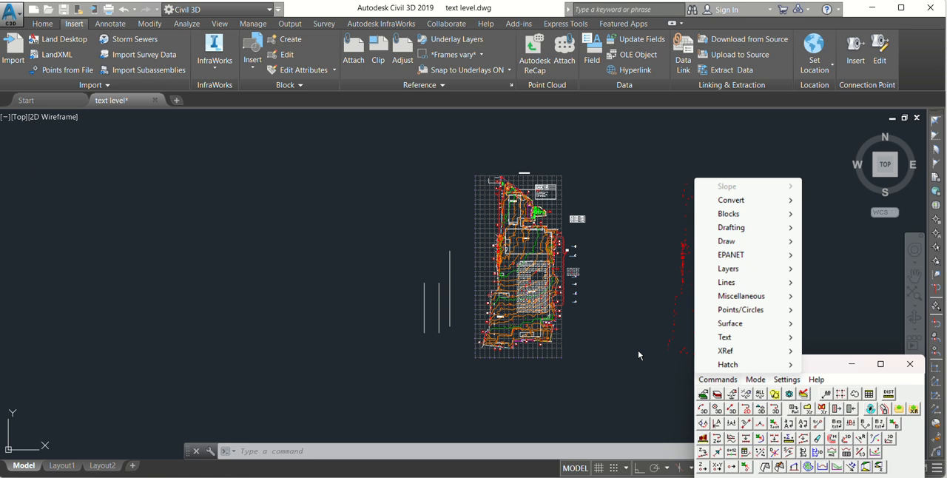
mouse_move(721, 339)
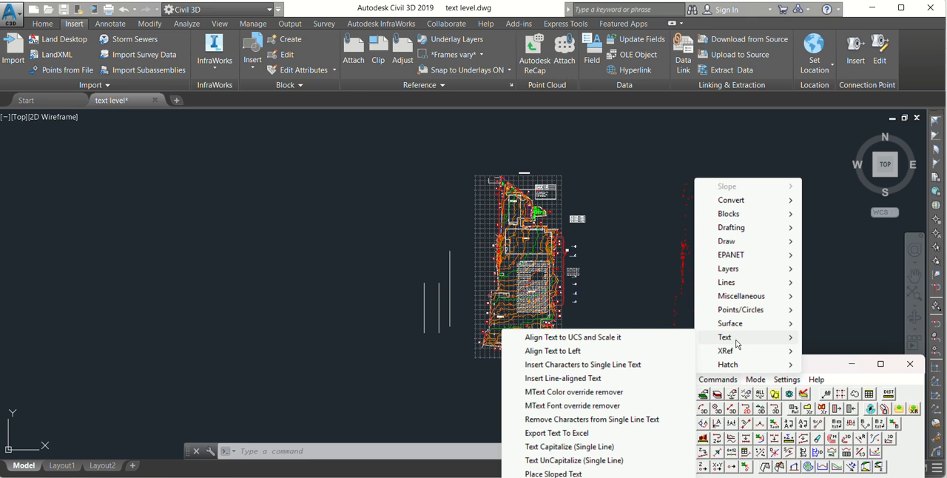
left_click(553, 433)
Step: Examine the red level labels within the Block 3 spot-level grid and across the surrounding site plan
scroll(492, 270, "up", 2)
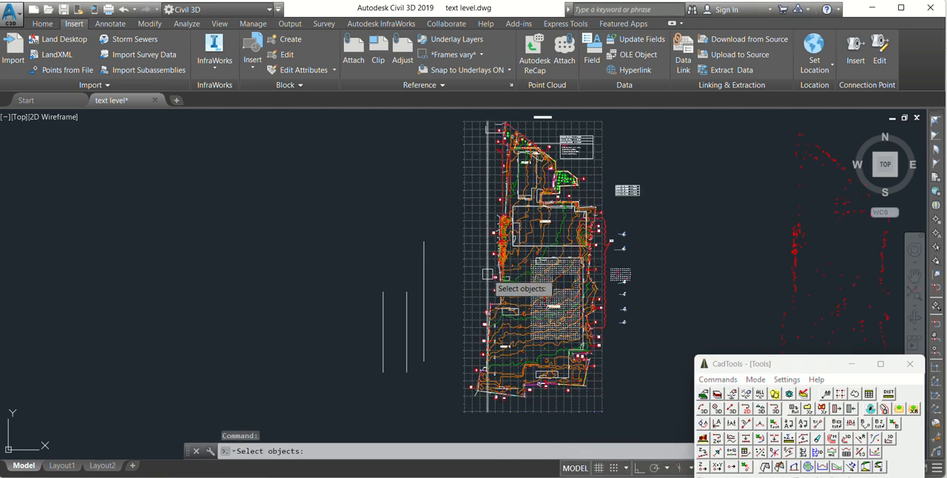
scroll(572, 299, "up", 5)
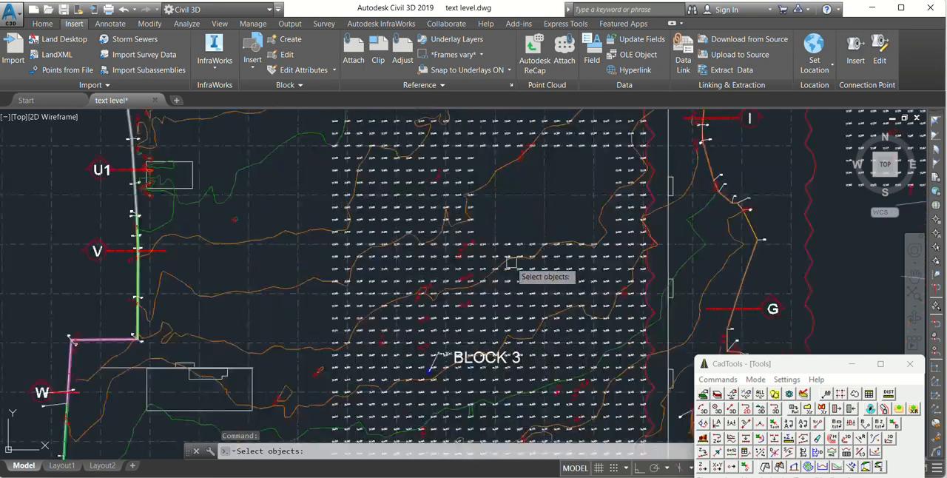
scroll(244, 172, "down", 2)
scroll(208, 161, "up", 2)
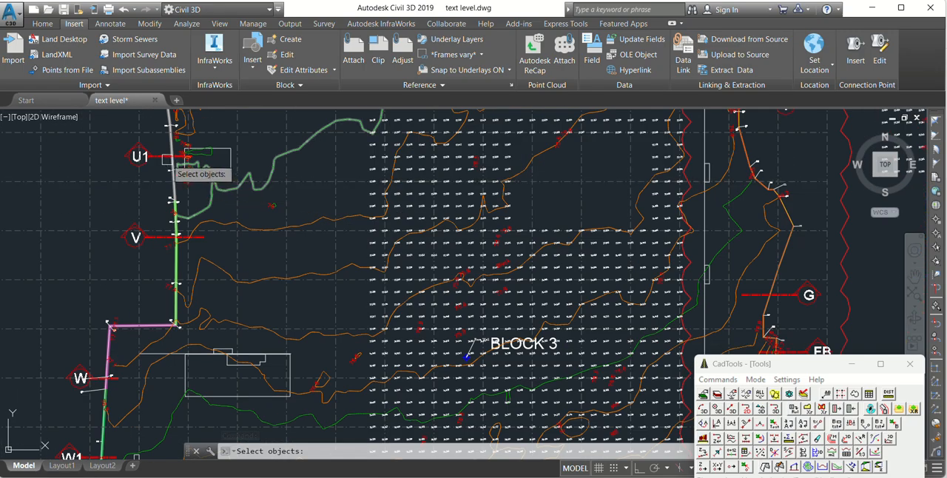
scroll(200, 165, "up", 2)
scroll(296, 385, "down", 6)
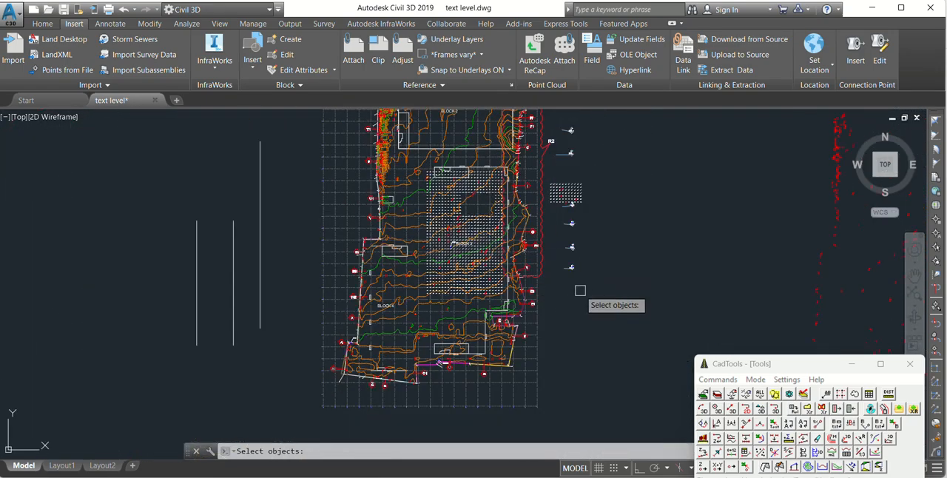
scroll(562, 278, "up", 3)
scroll(626, 254, "down", 3)
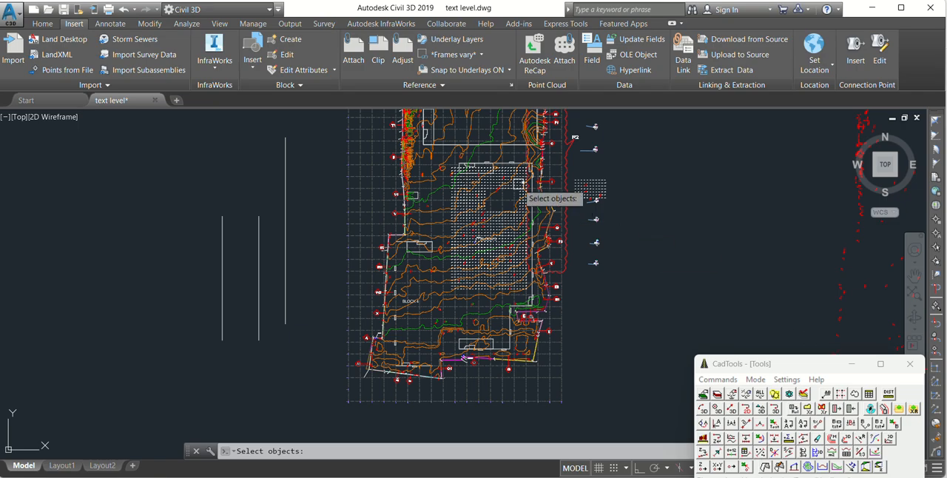
scroll(519, 183, "up", 5)
scroll(422, 148, "up", 3)
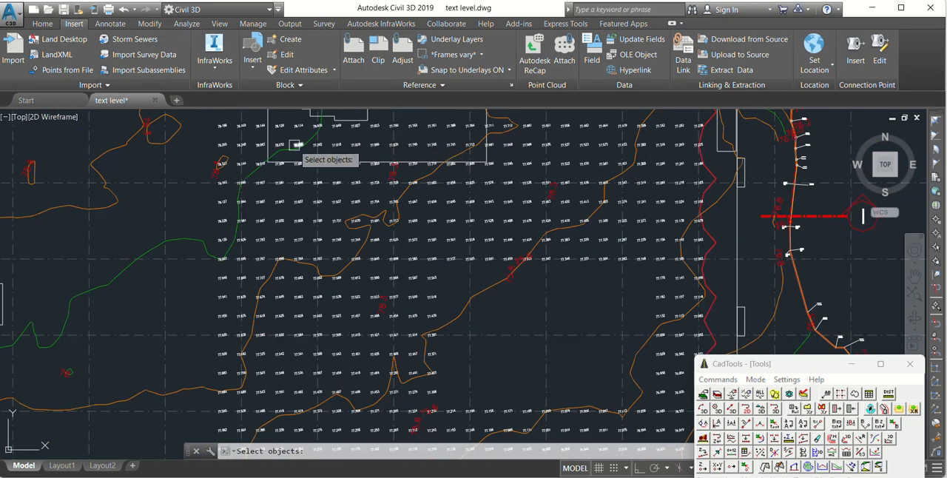
scroll(259, 176, "down", 3)
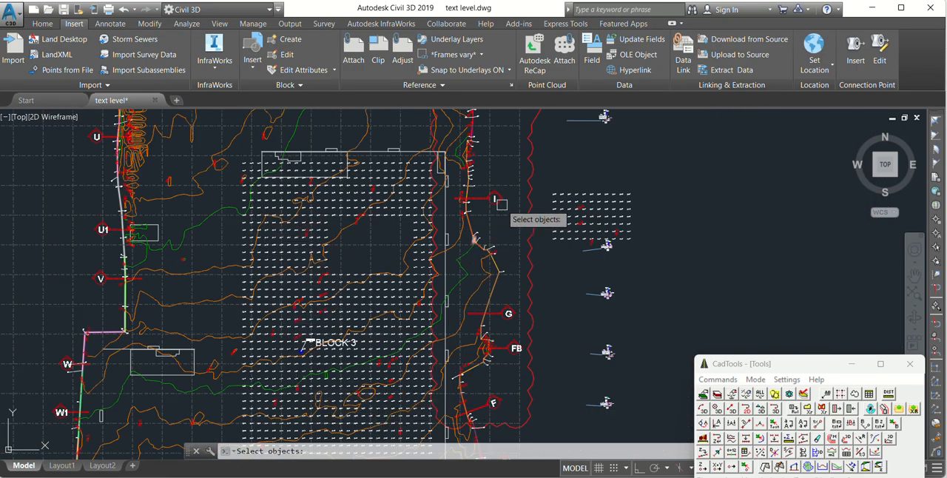
scroll(474, 347, "up", 5)
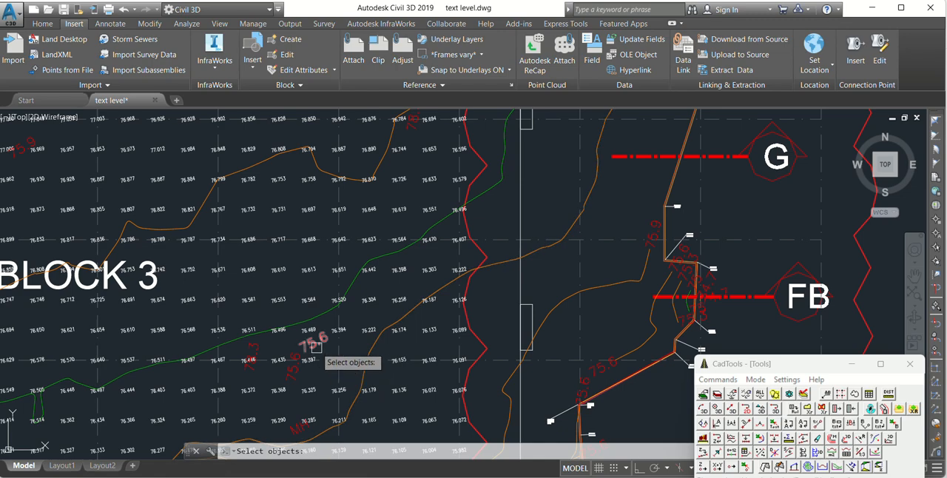
scroll(394, 325, "down", 3)
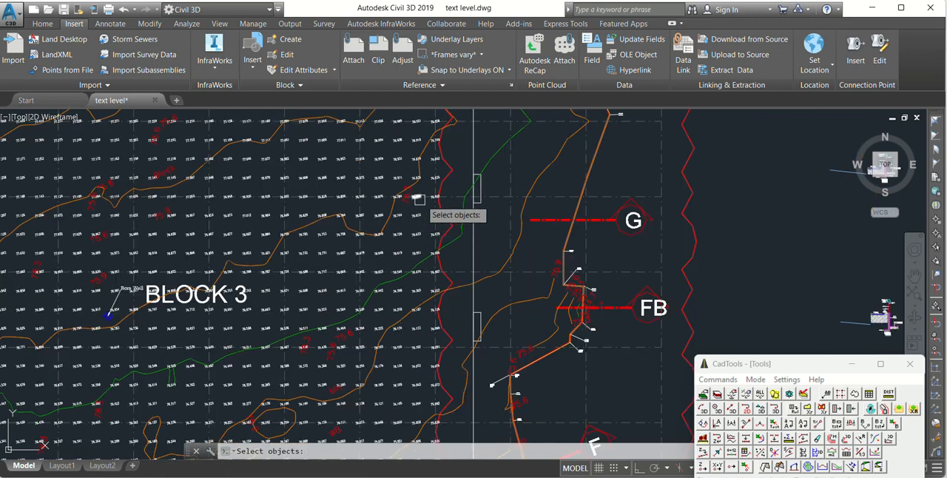
scroll(419, 198, "down", 5)
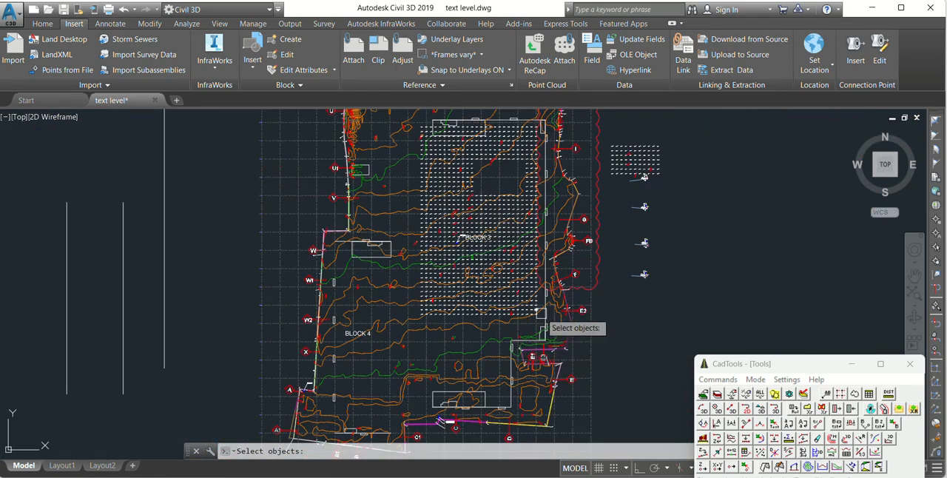
scroll(545, 219, "down", 4)
scroll(545, 216, "up", 4)
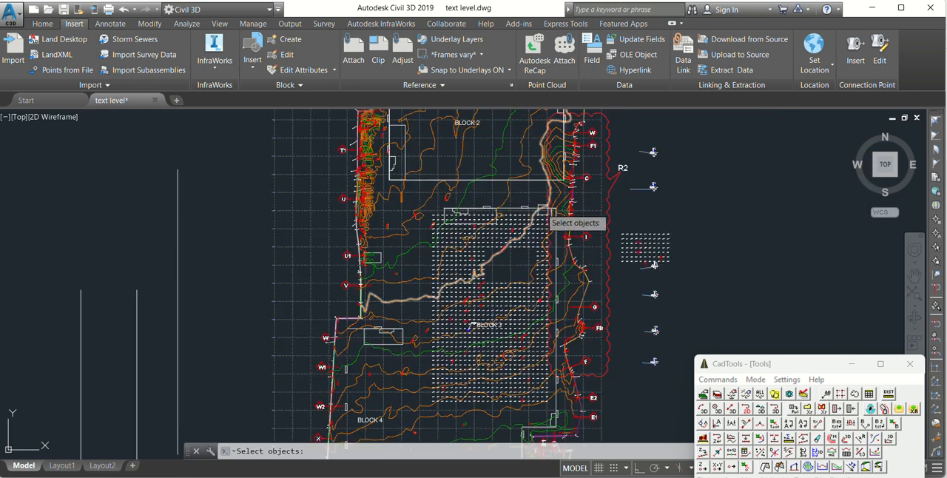
scroll(546, 256, "down", 2)
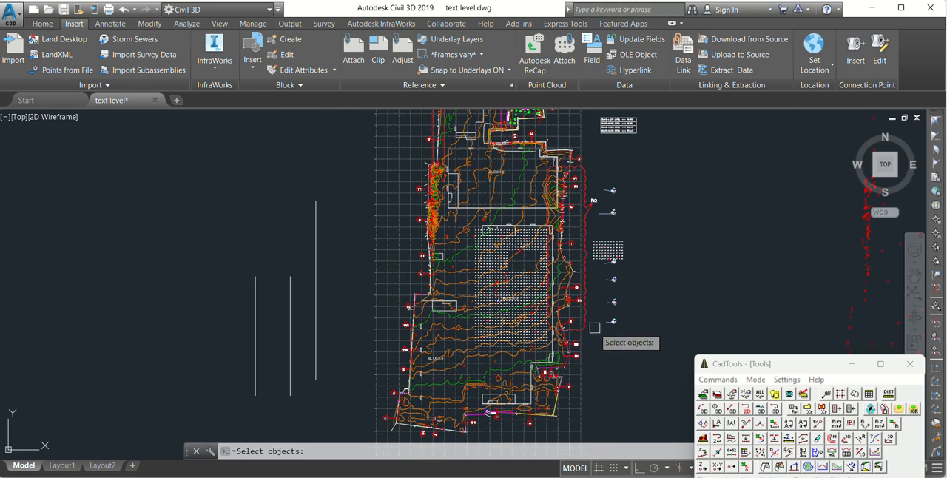
scroll(562, 299, "up", 2)
scroll(444, 292, "down", 5)
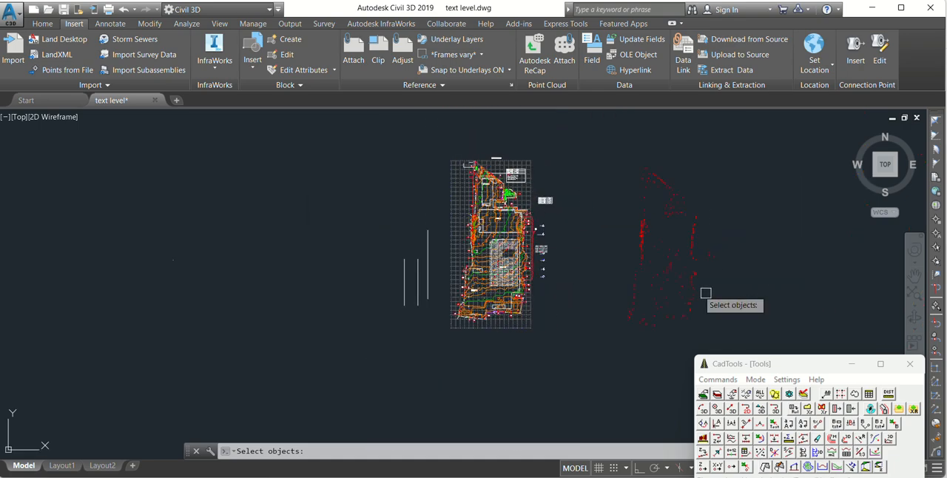
scroll(510, 262, "up", 7)
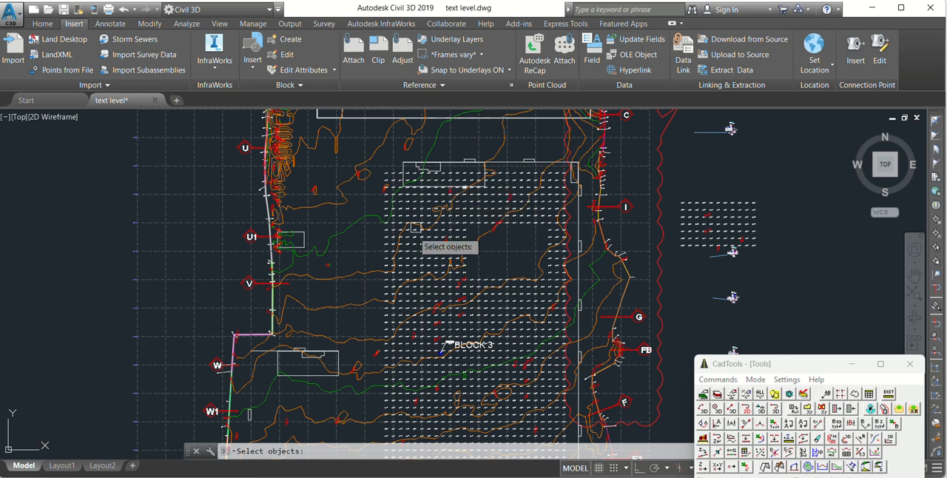
scroll(471, 250, "down", 2)
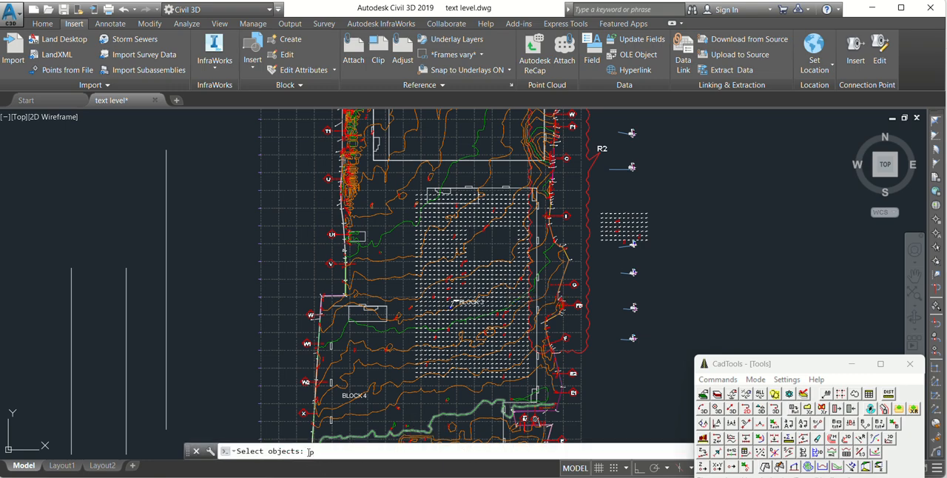
Step: Reselect the Block 3 level labels with the Previous option (p) and confirm the selection for the Excel export
key("Return")
scroll(462, 274, "up", 5)
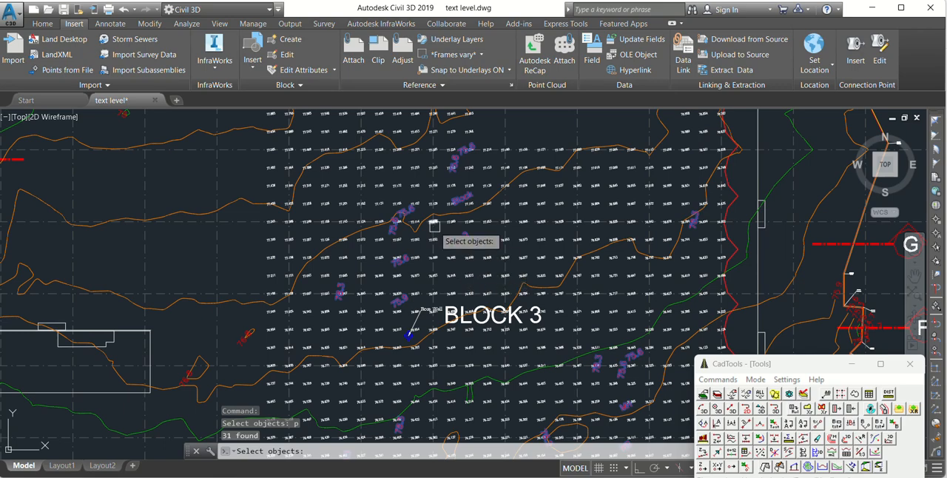
scroll(440, 200, "down", 3)
scroll(444, 181, "up", 3)
scroll(436, 210, "down", 6)
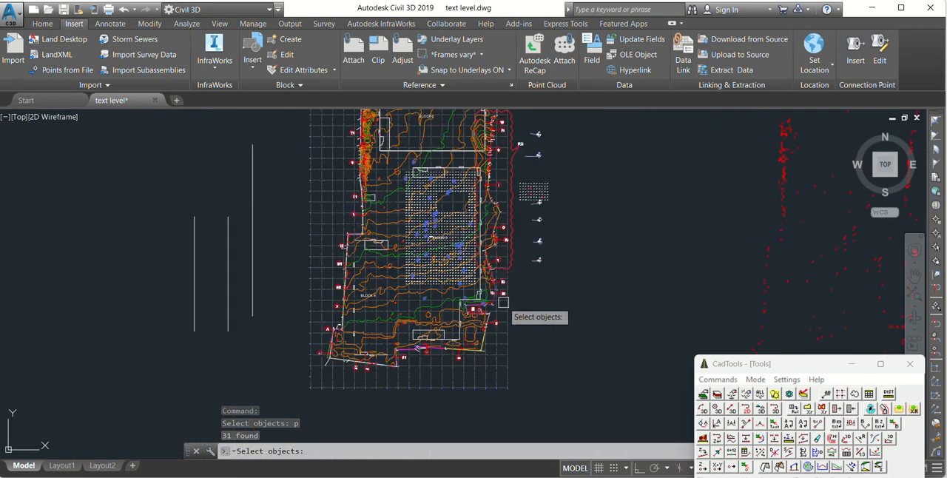
key("Return")
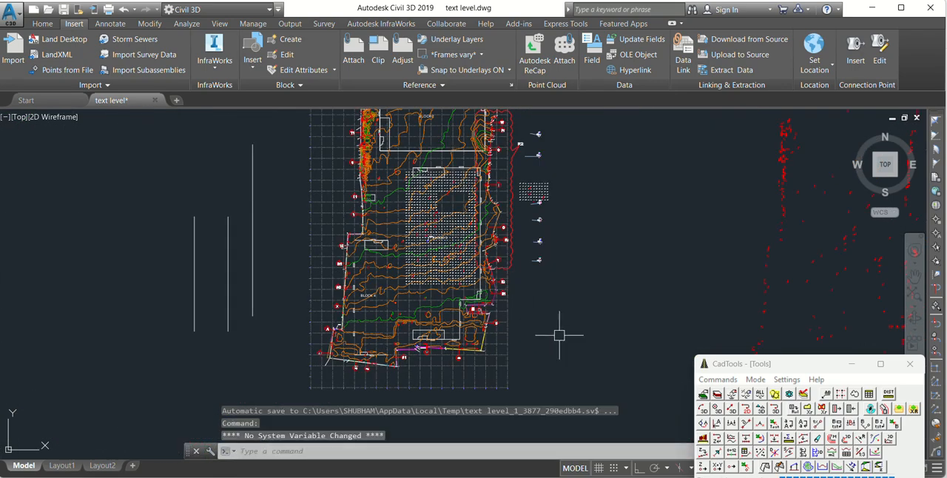
Step: Review the exported text strings, X/Y/Z coordinates and rotations on the ToolBox-Extracted Text sheet in Excel
left_click(720, 391)
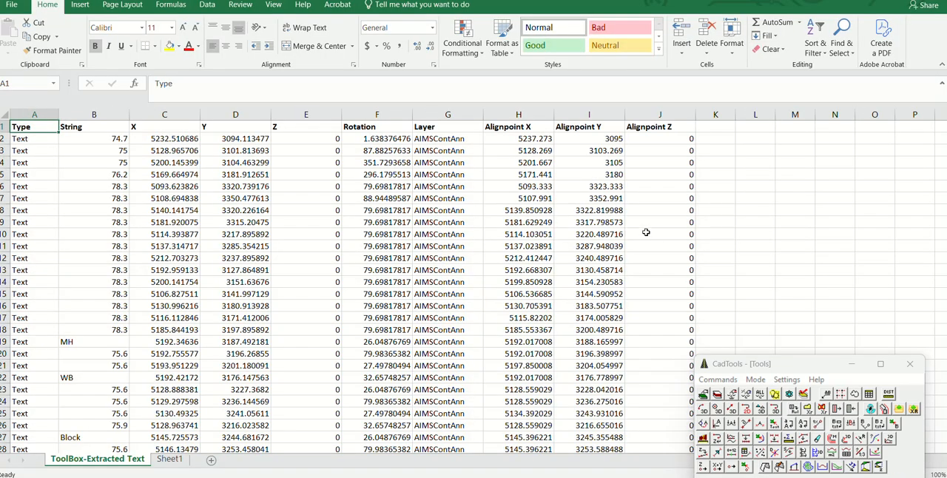
left_click(293, 187)
scroll(259, 222, "down", 6)
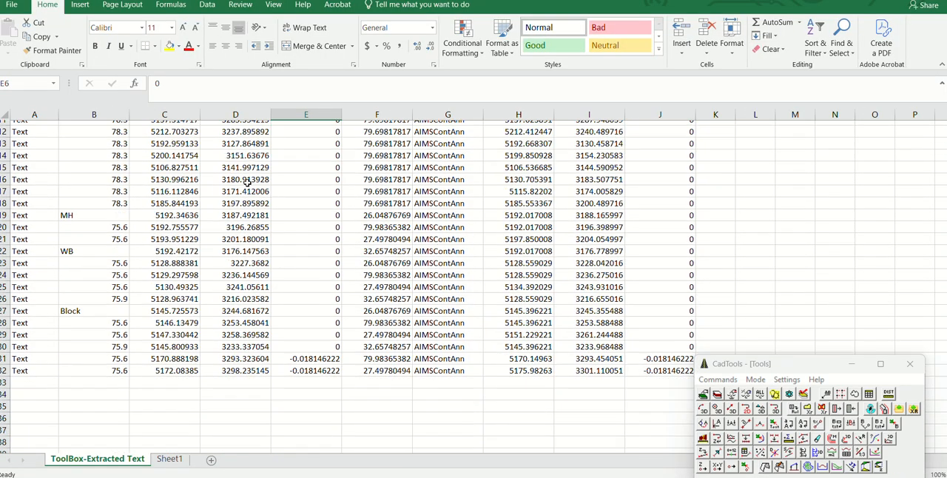
left_click(254, 264)
scroll(255, 252, "up", 6)
left_click(260, 199)
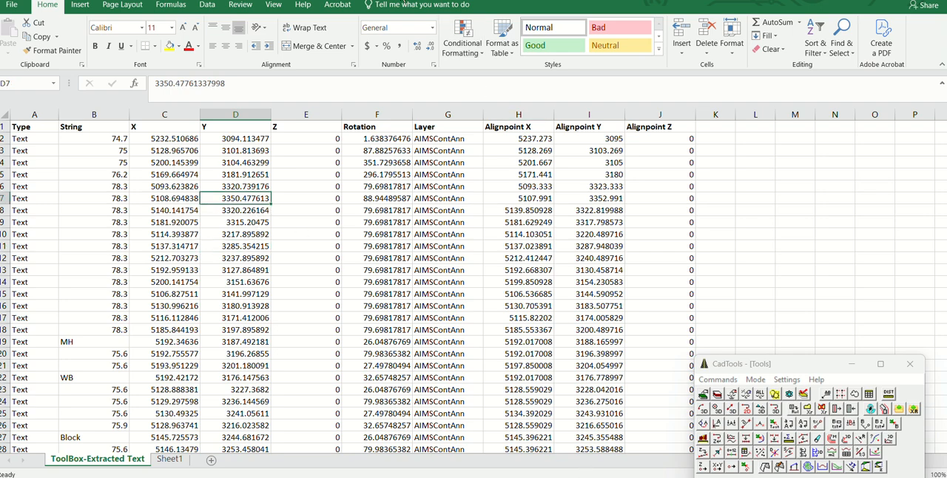
Step: Switch back to the Civil 3D drawing and look over the site plan from Block 1 to Block 4
key("alt+Tab")
scroll(615, 291, "down", 4)
scroll(606, 216, "up", 10)
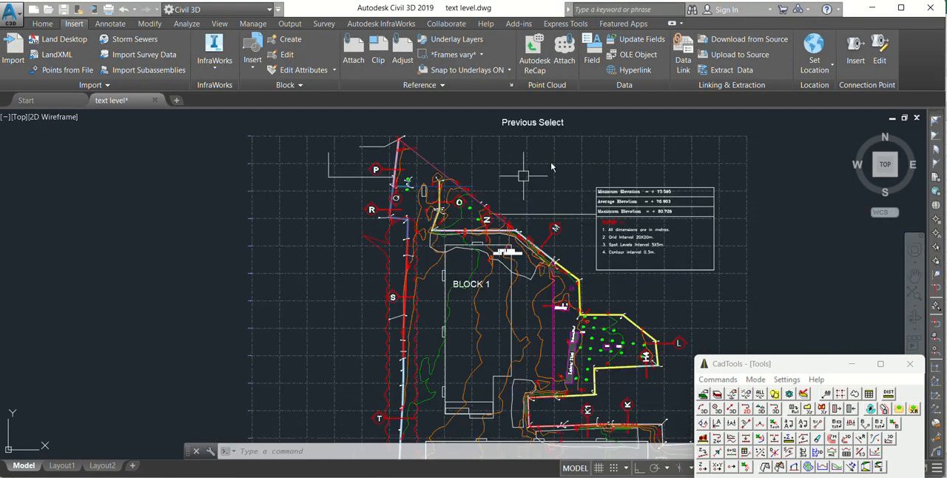
scroll(548, 148, "down", 4)
scroll(548, 335, "up", 3)
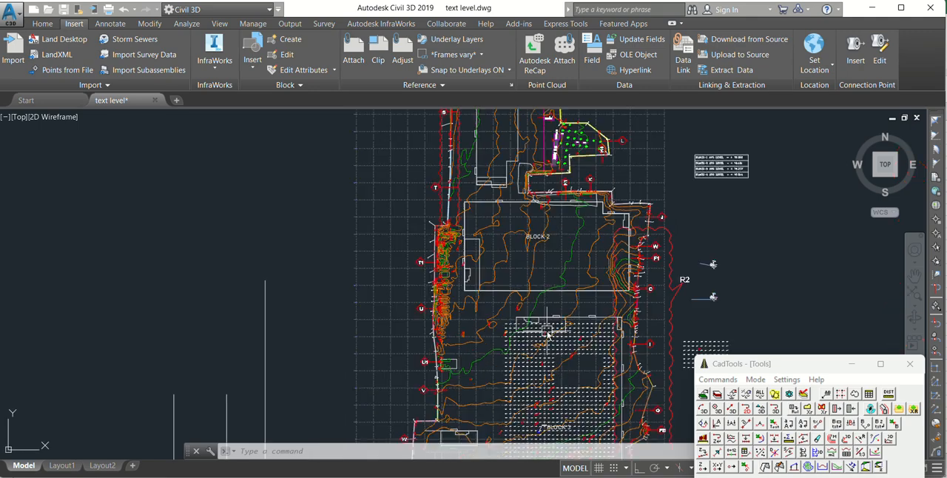
scroll(549, 334, "down", 4)
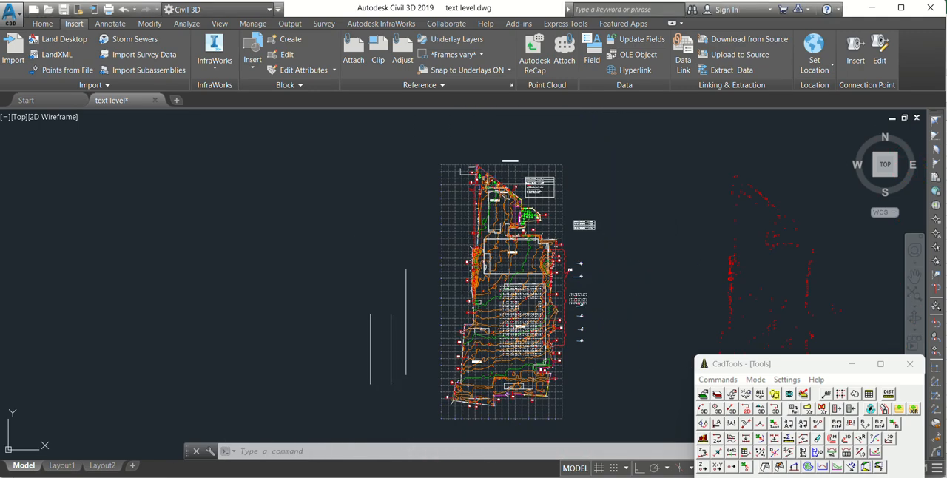
scroll(606, 307, "up", 2)
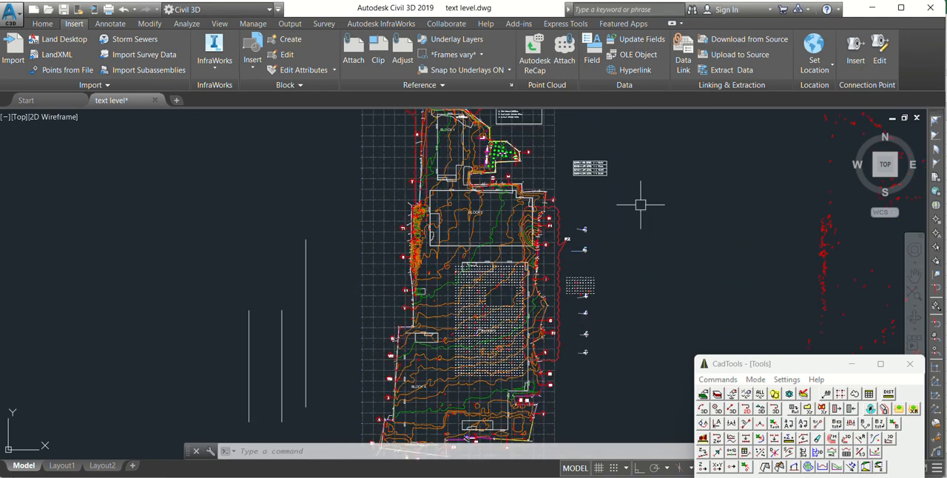
scroll(626, 237, "down", 3)
scroll(580, 259, "up", 4)
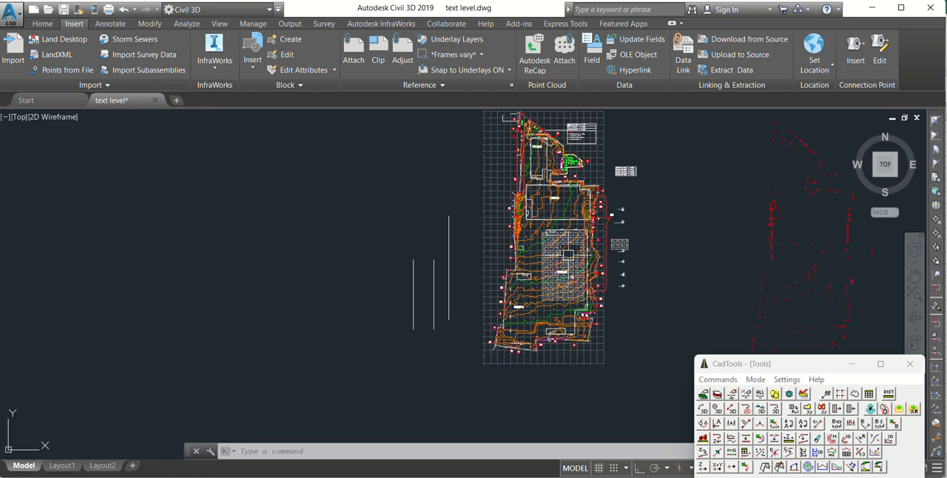
middle_click_drag(705, 214, 693, 222)
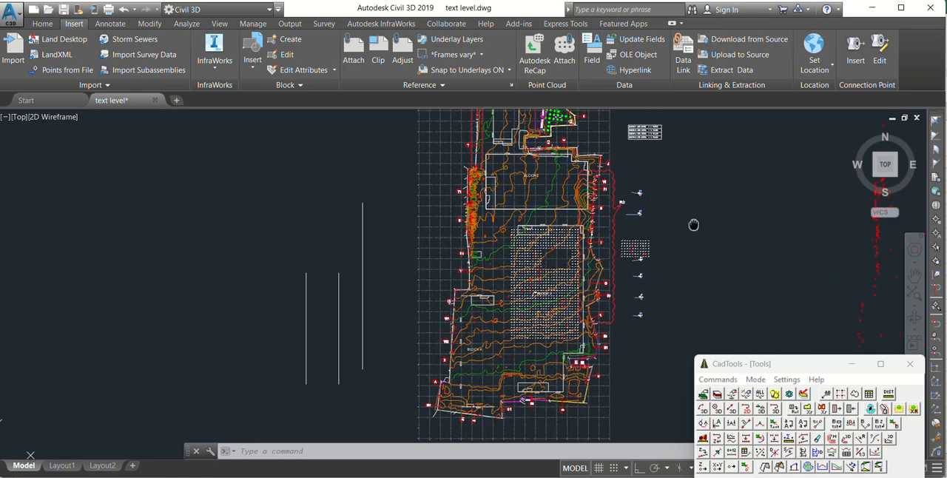
scroll(682, 222, "up", 3)
scroll(655, 205, "down", 3)
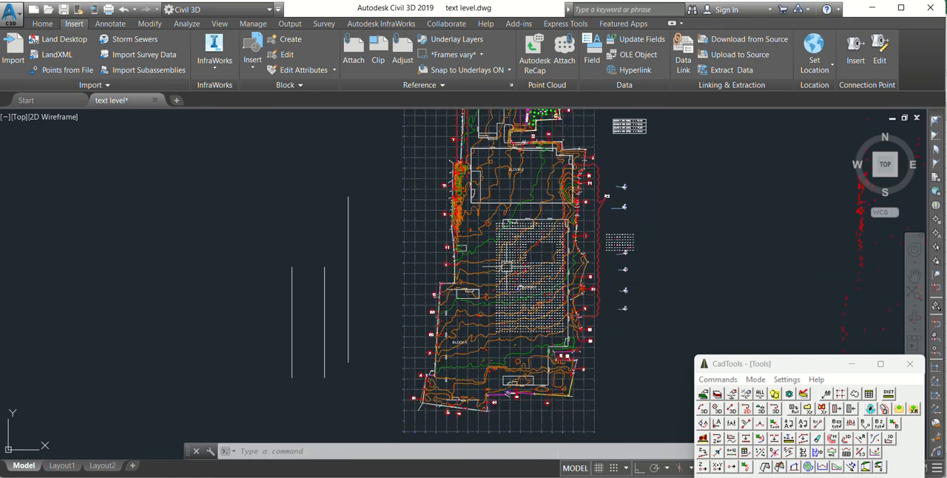
scroll(507, 263, "up", 3)
scroll(566, 228, "down", 3)
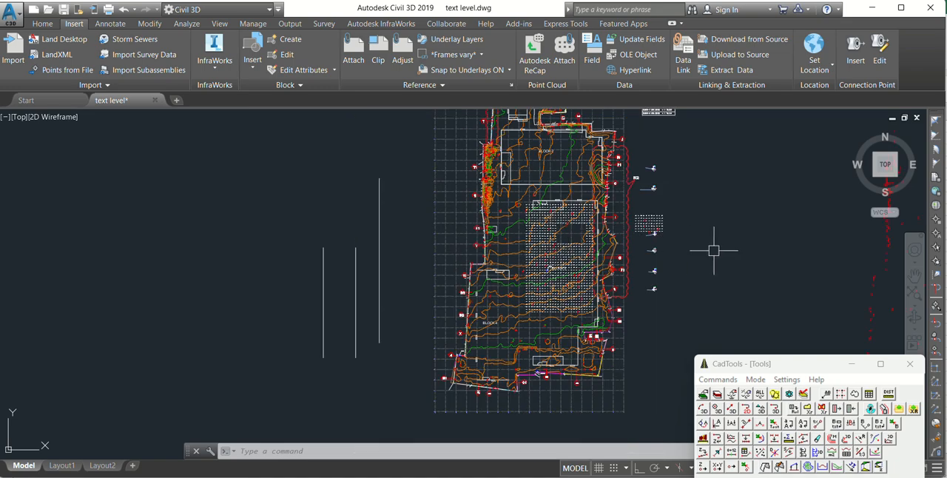
scroll(584, 278, "up", 3)
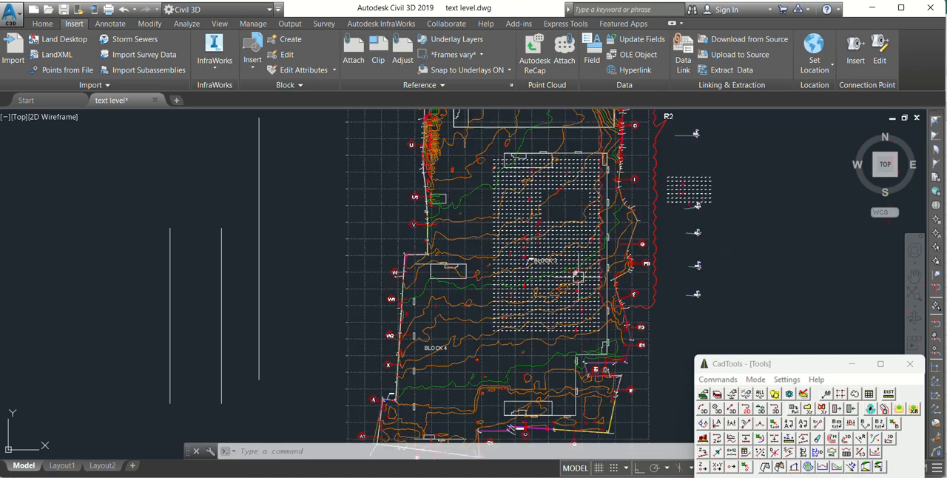
middle_click_drag(747, 173, 746, 214)
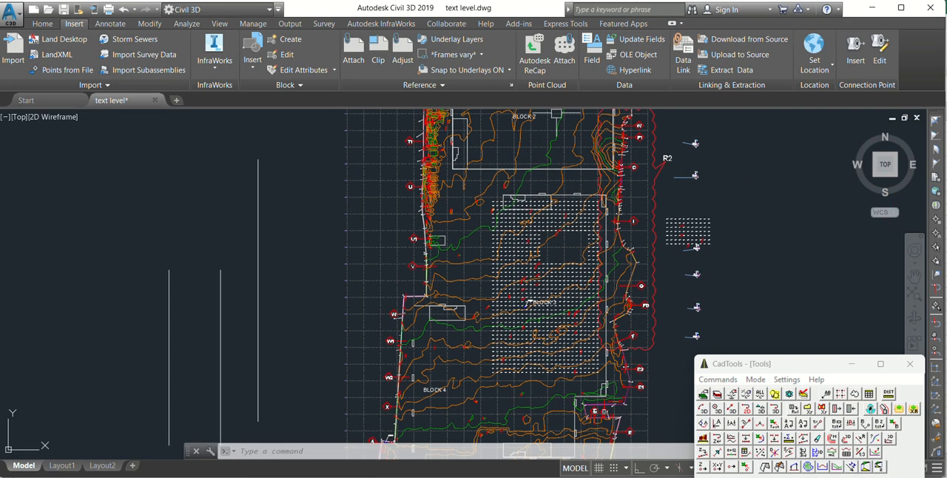